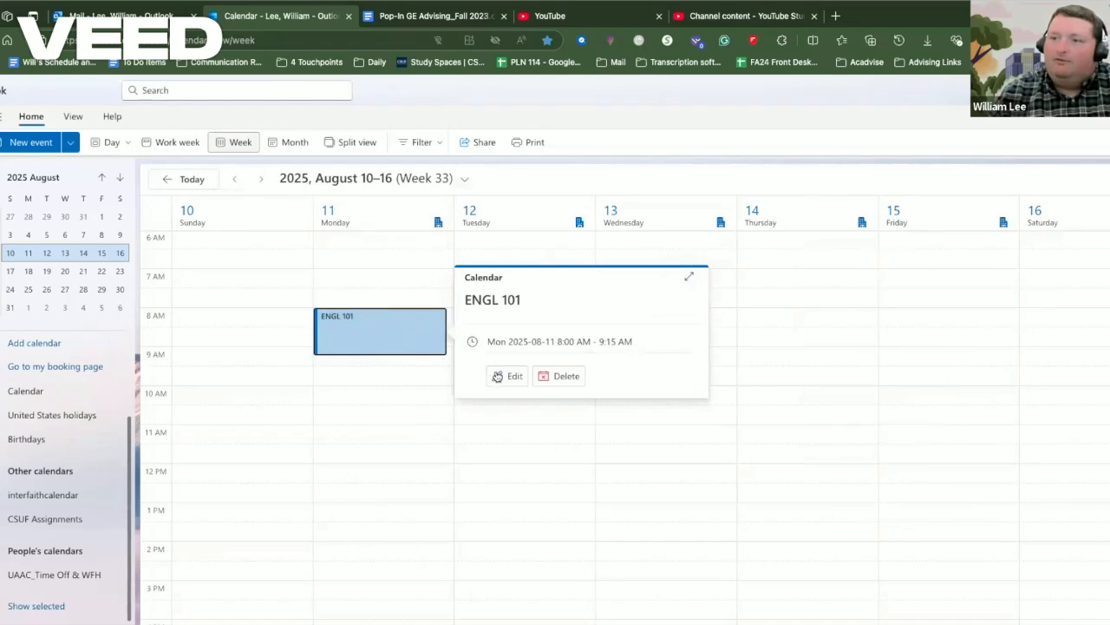
# Step: Make the Monday ENGL 101 event repeat weekly on Mondays until Dec 15, 2025, and save it
pyautogui.click(497, 376)
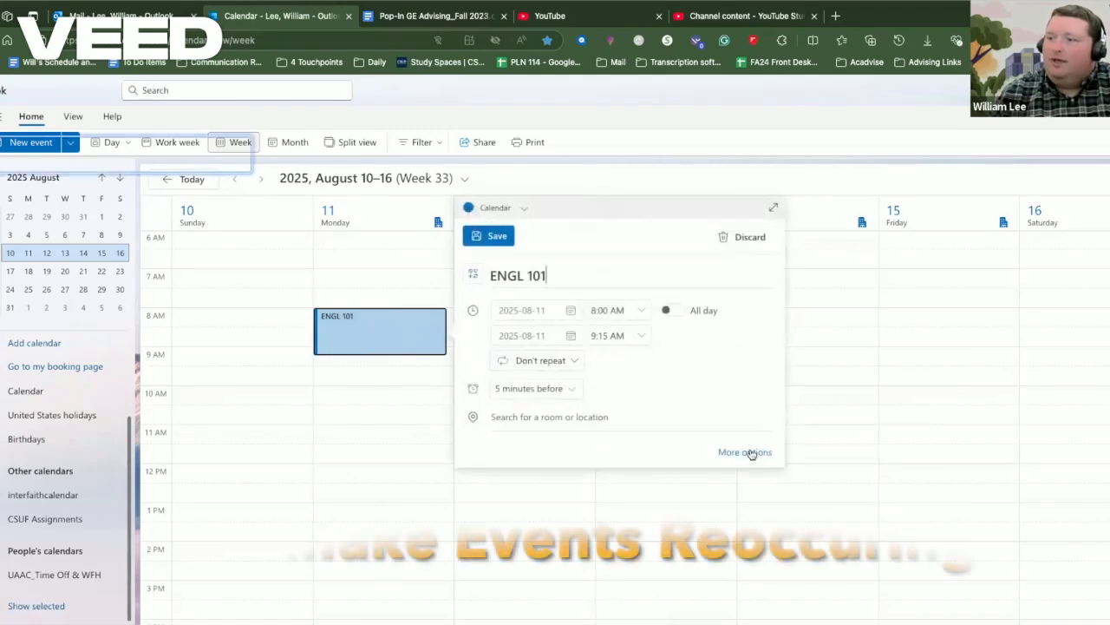
pyautogui.click(751, 452)
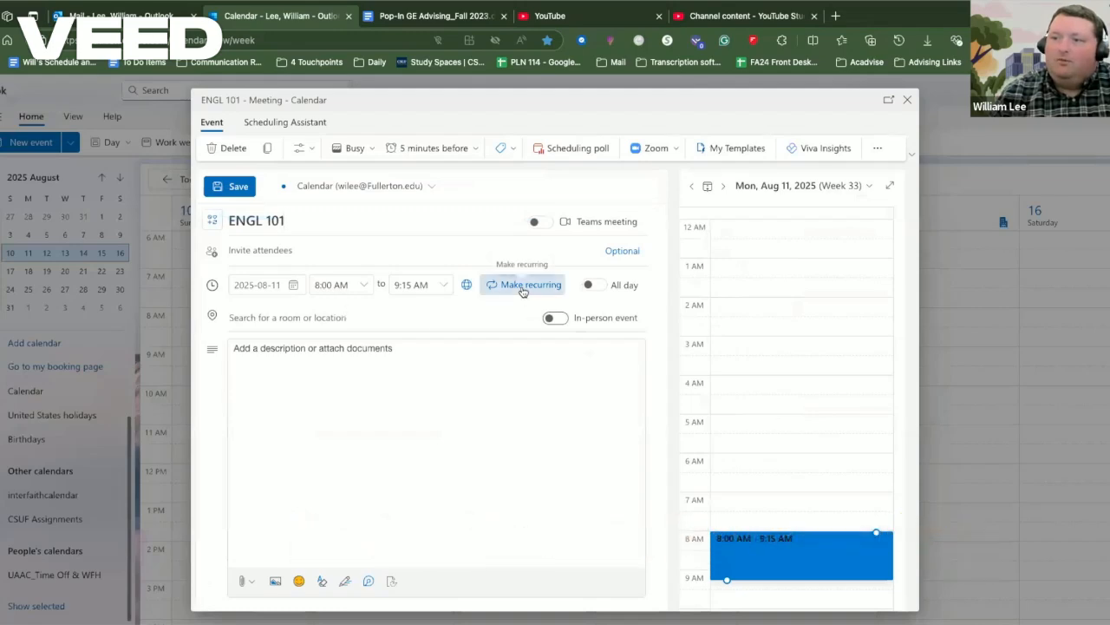
pyautogui.click(523, 290)
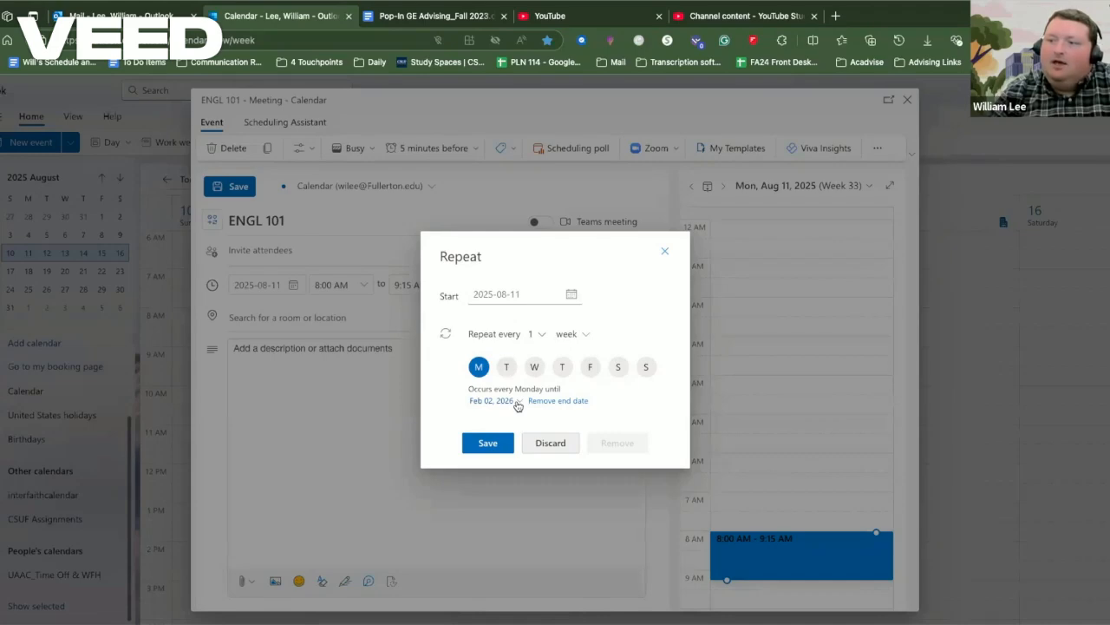
pyautogui.click(517, 404)
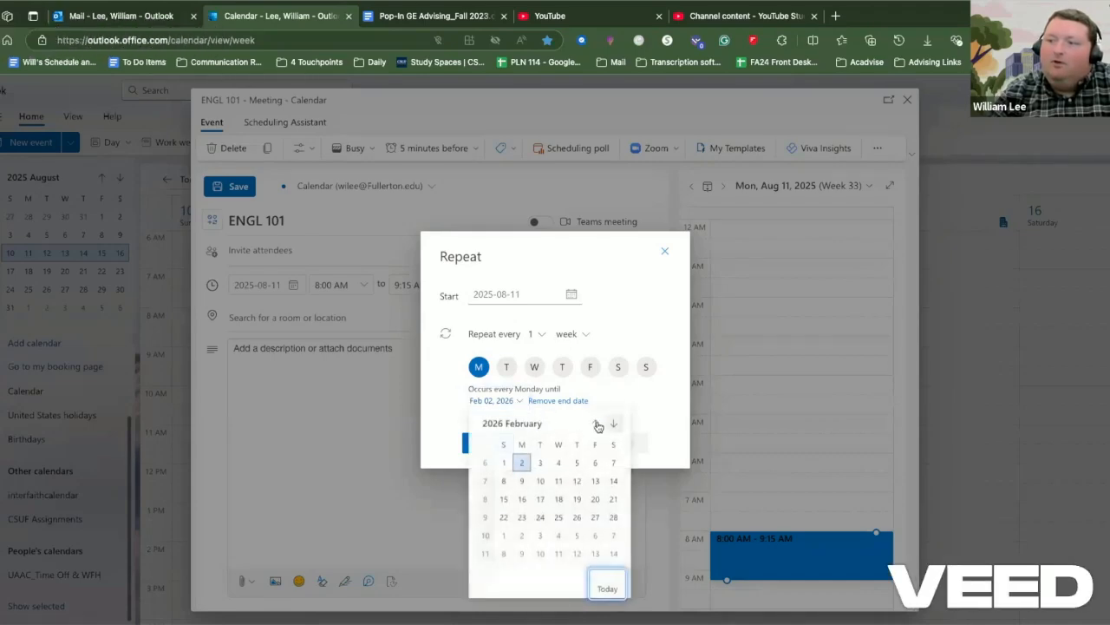
pyautogui.click(597, 425)
pyautogui.click(597, 424)
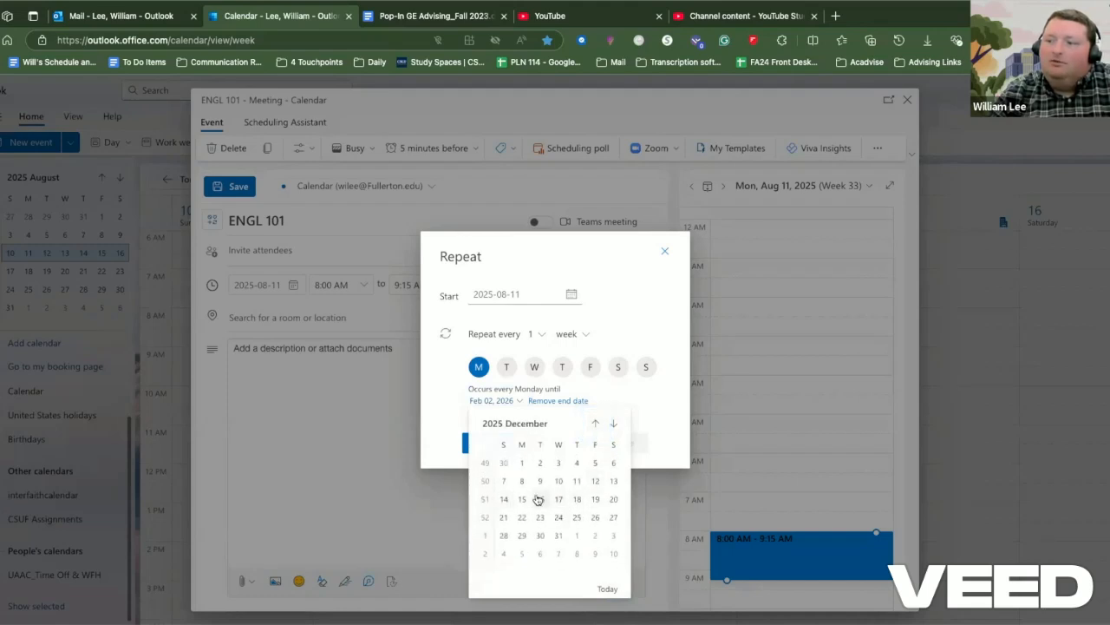
pyautogui.click(522, 498)
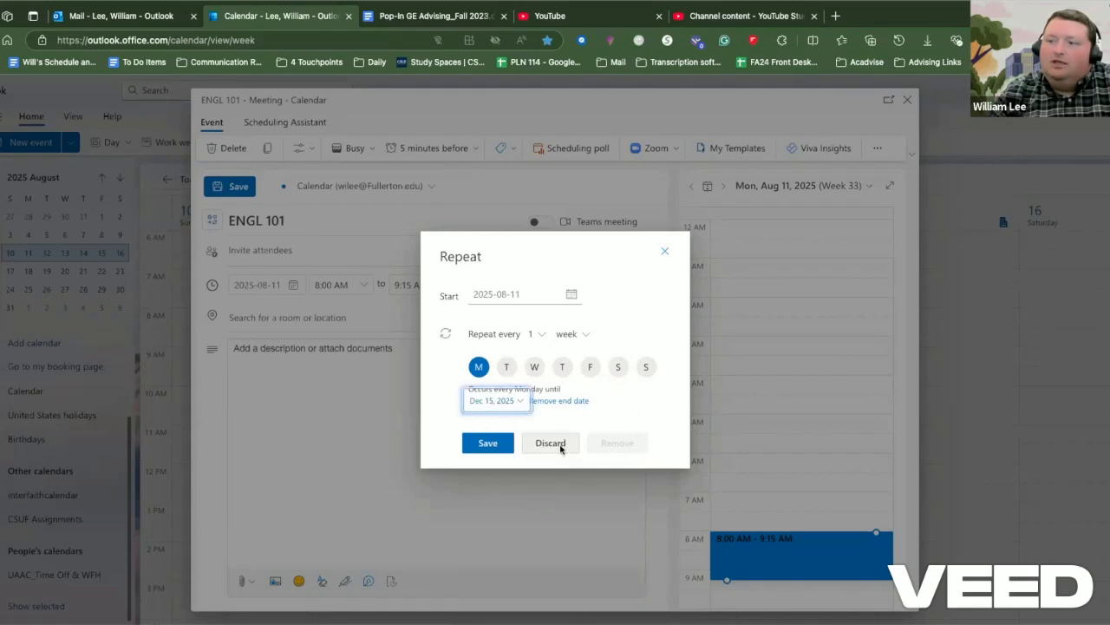
pyautogui.click(487, 444)
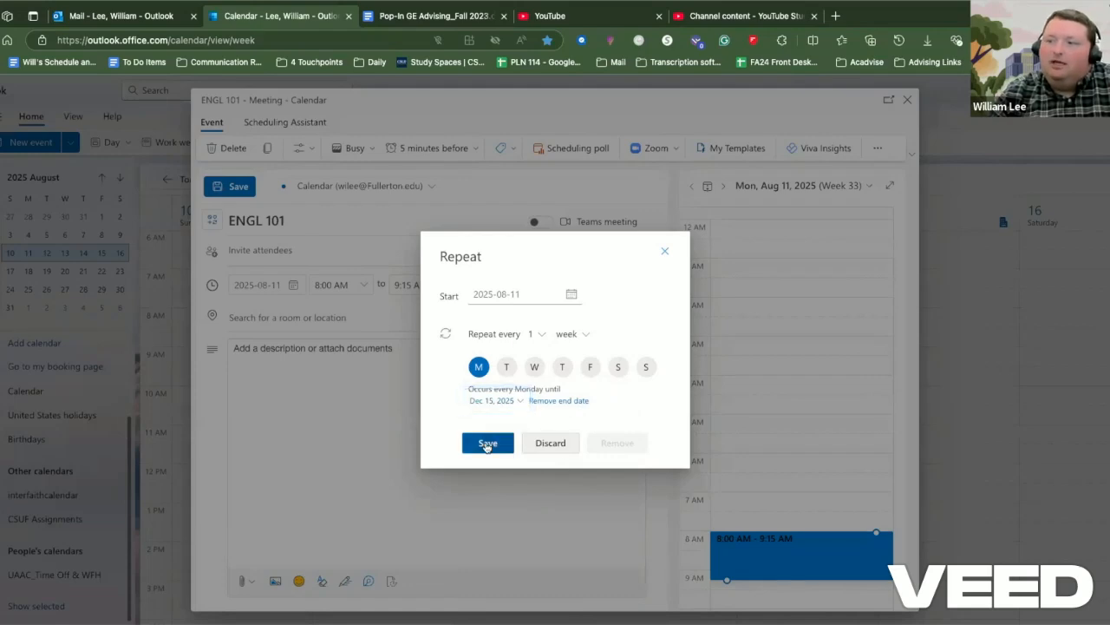
pyautogui.click(487, 444)
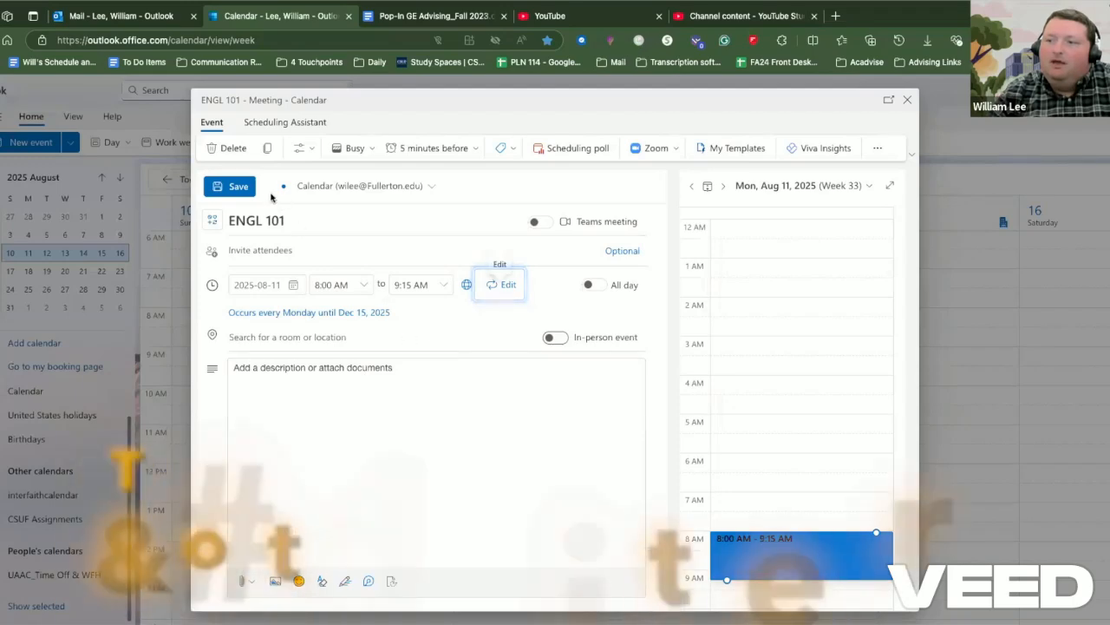
pyautogui.click(236, 187)
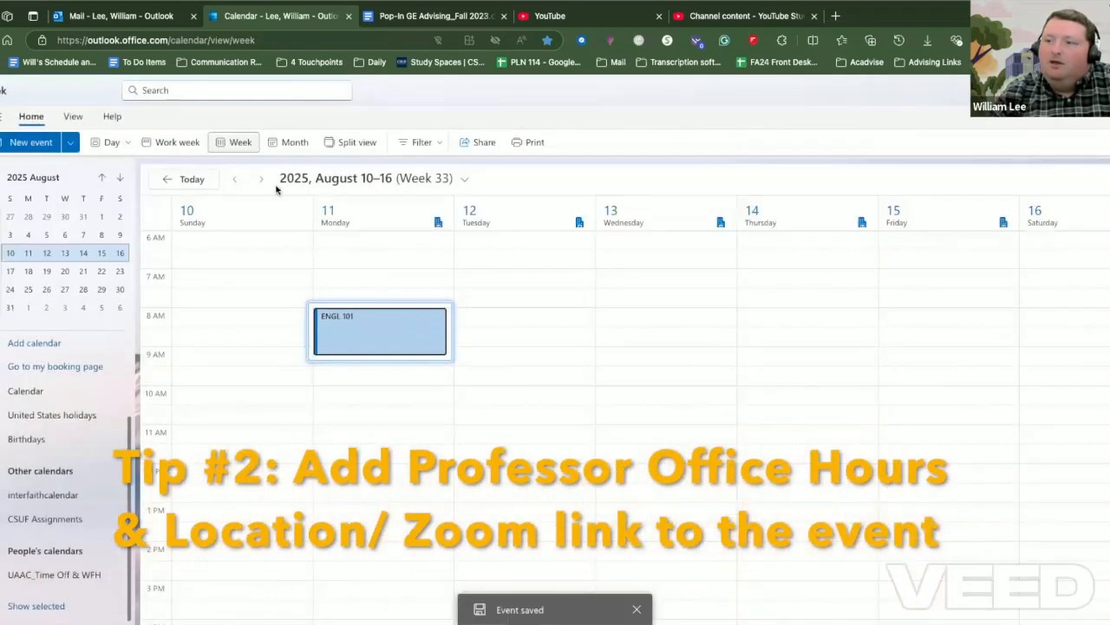
# Step: Check the week of August 17–23 for the repeated ENGL 101 class and return to August 10–16
pyautogui.click(261, 179)
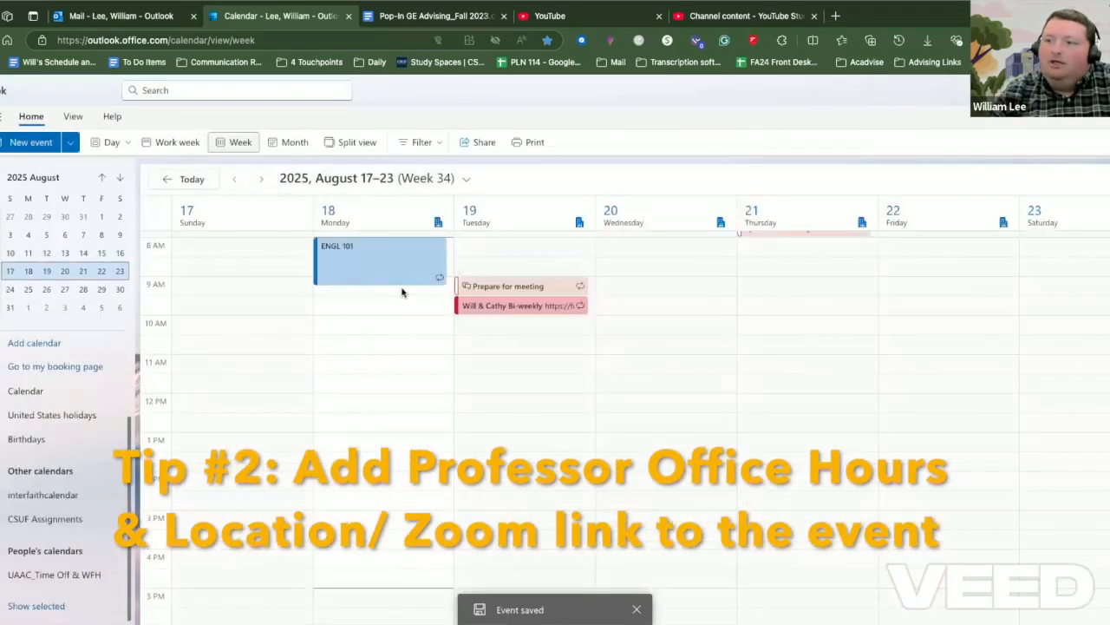
pyautogui.scroll(1, 382, 316)
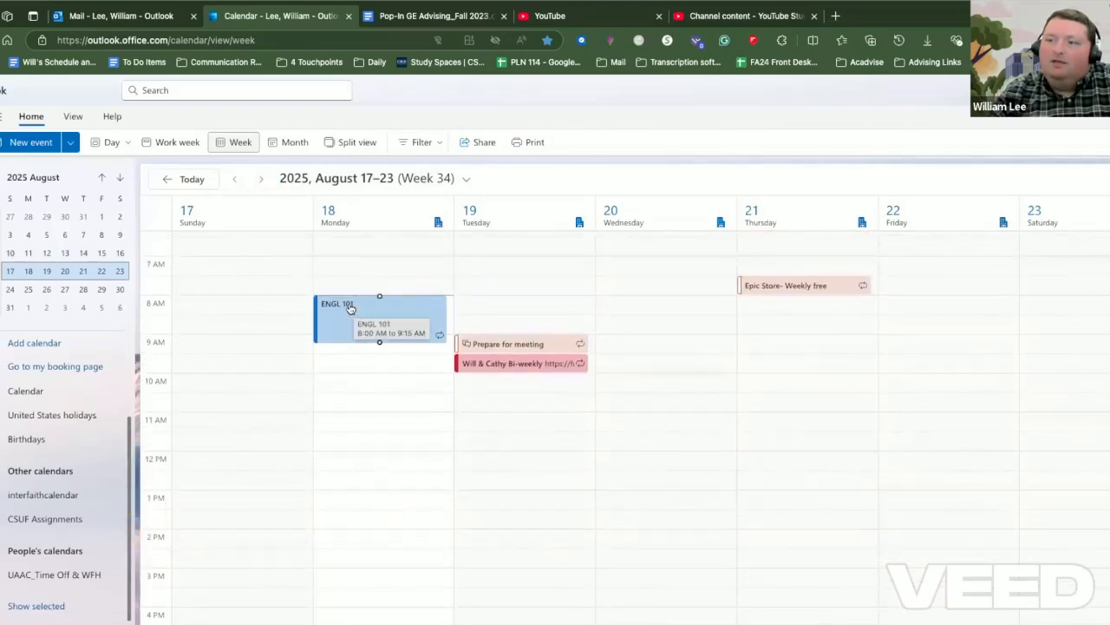
pyautogui.click(234, 178)
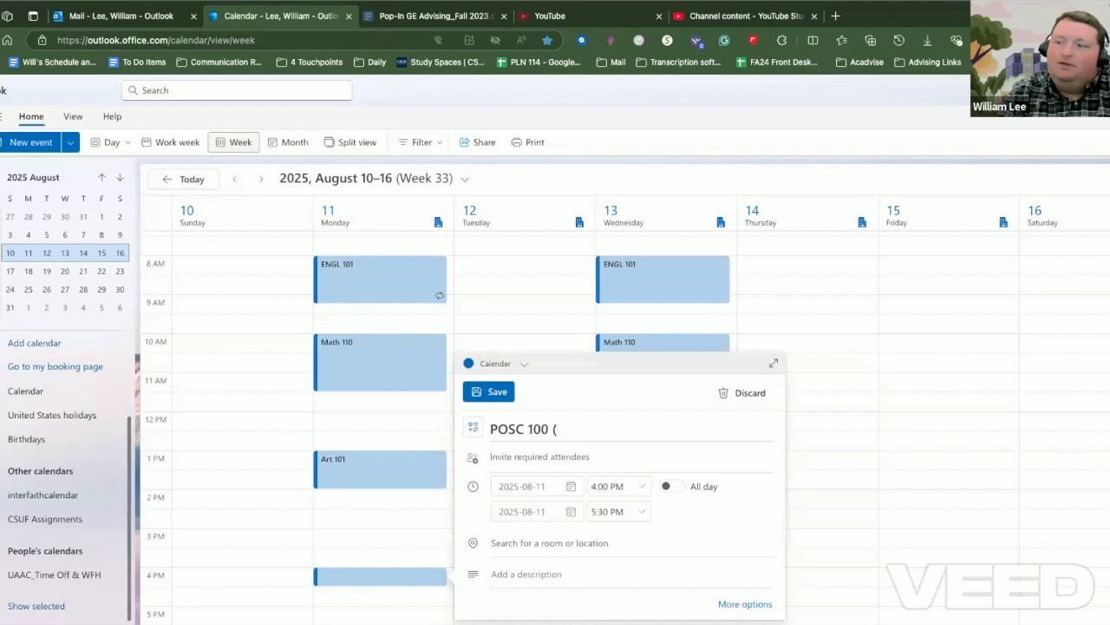
# Step: Complete the Monday 4:00 PM event's title as POSC 100 (Zoom), set the suggested Zoom link as its location, and save it
pyautogui.write('oom')
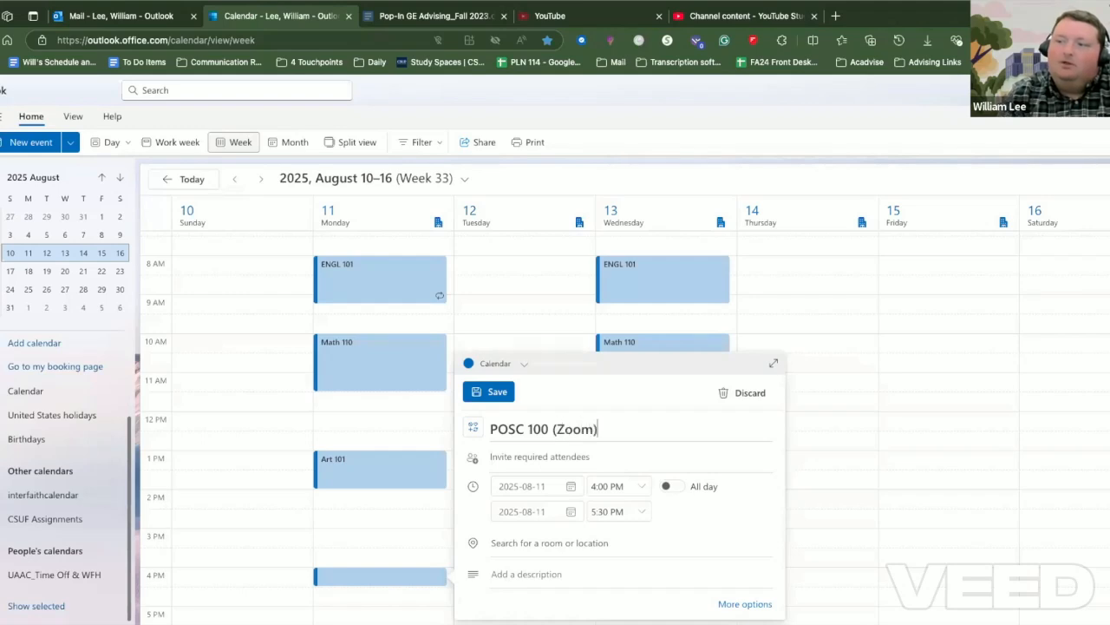
pyautogui.click(582, 544)
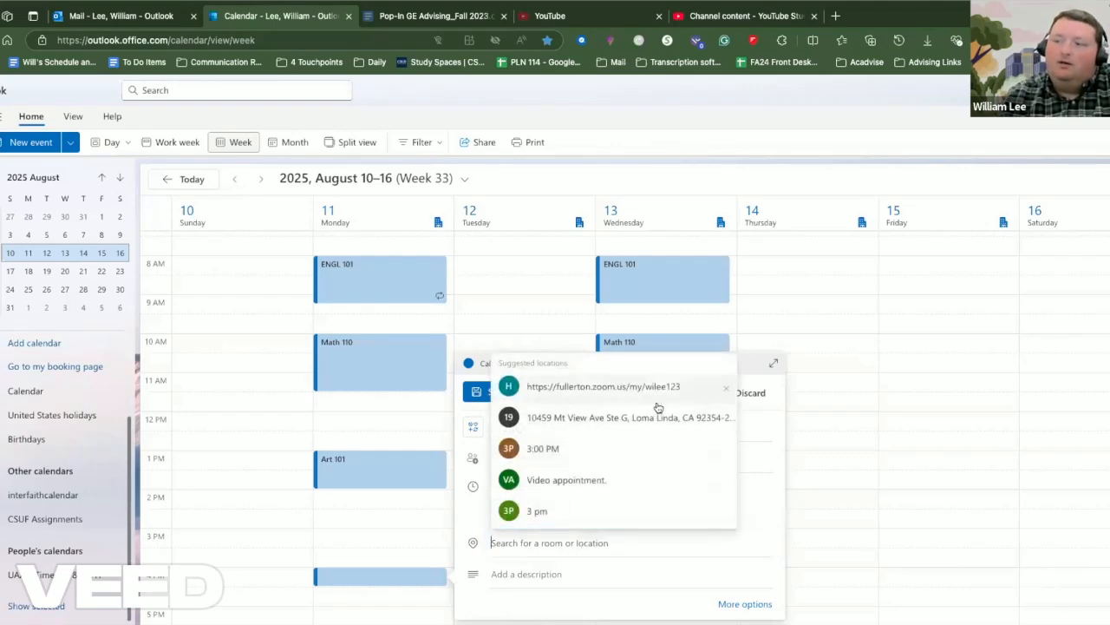
pyautogui.click(605, 393)
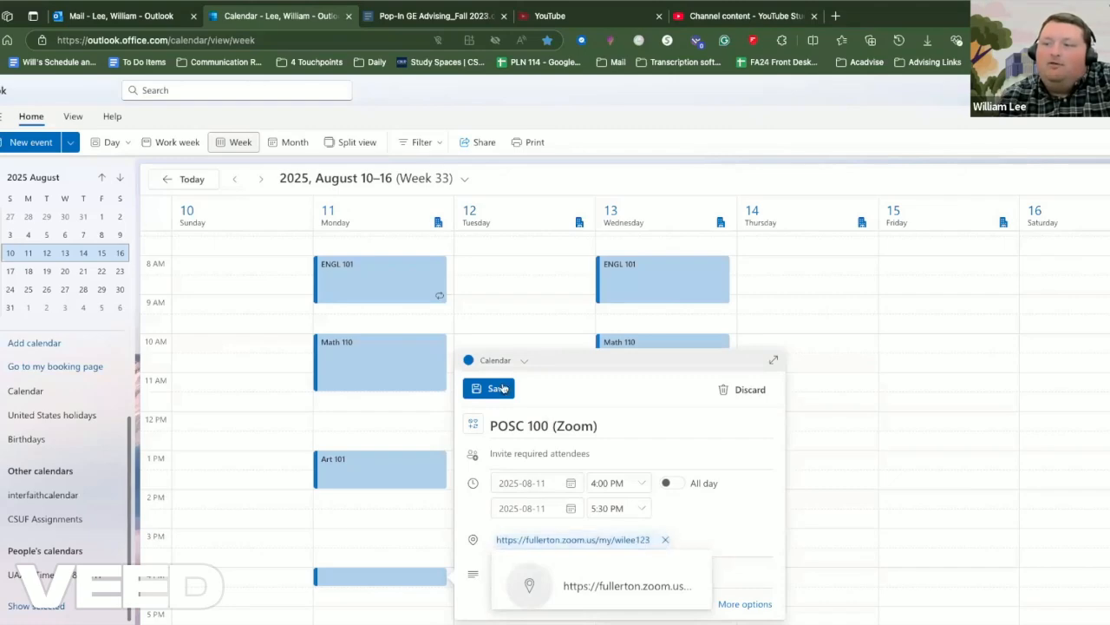
pyautogui.click(496, 388)
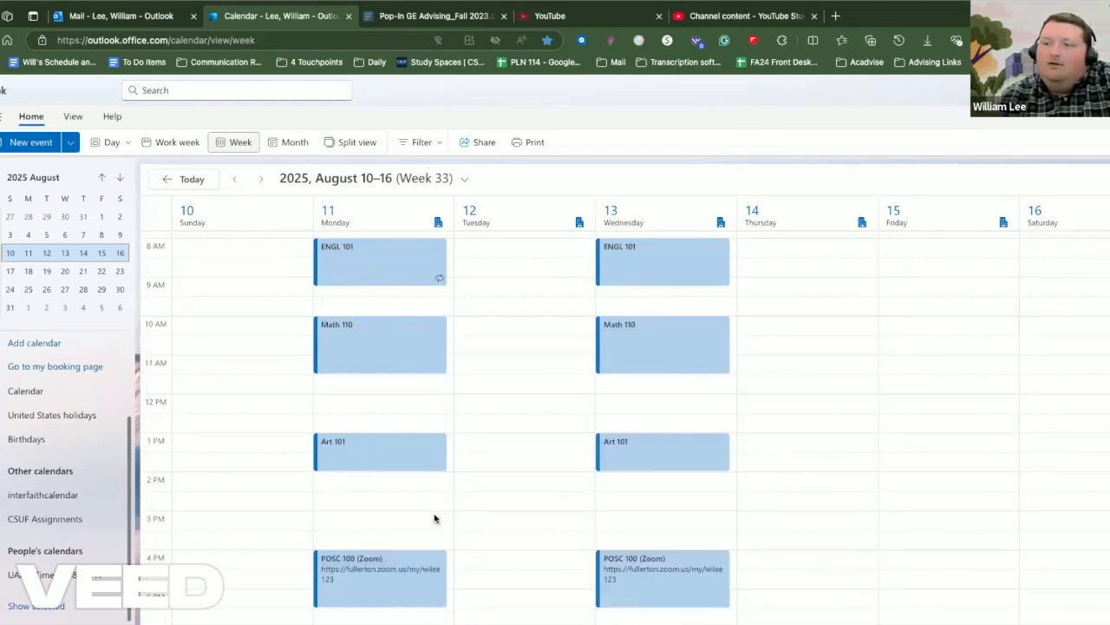
# Step: Assign category 1 to Monday's ENGL 101, Math 110, Art 101 and POSC 100 events
pyautogui.rightClick(408, 275)
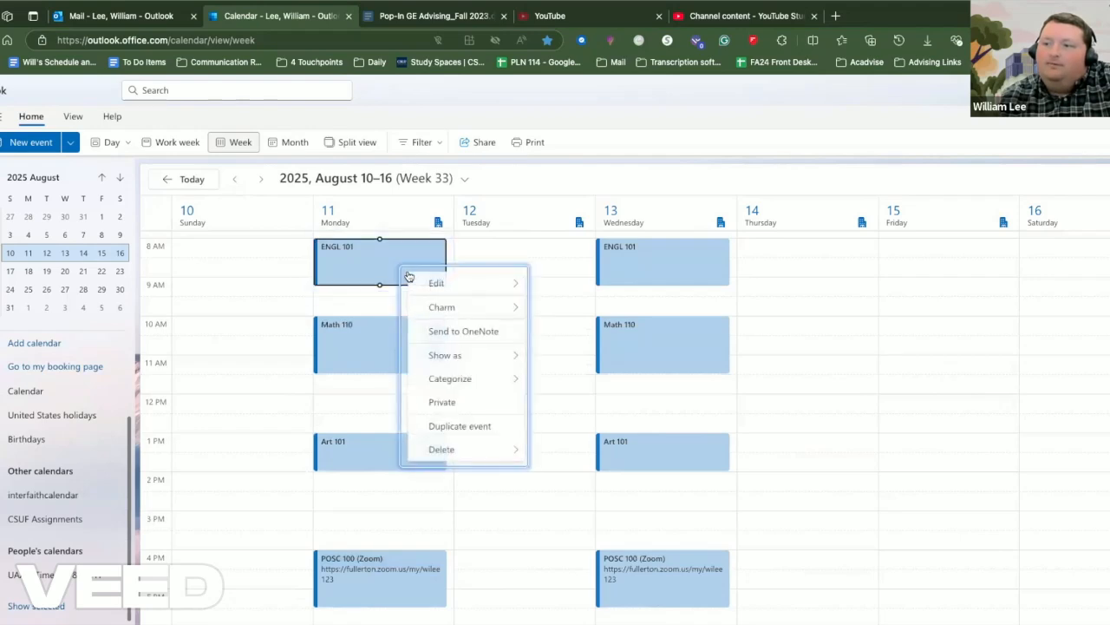
pyautogui.moveTo(489, 380)
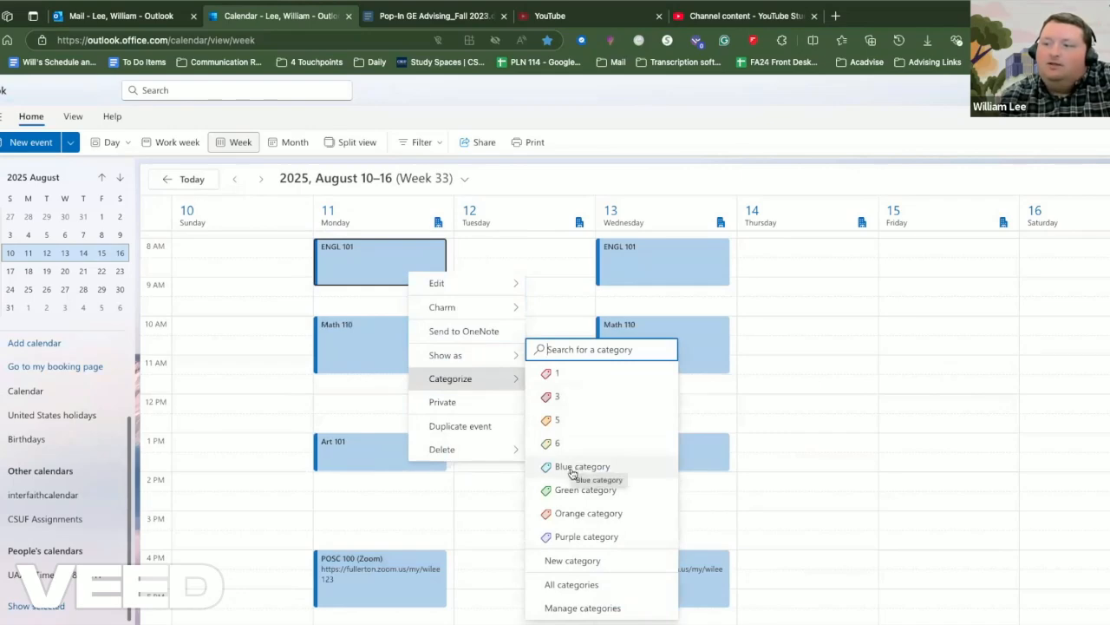
pyautogui.click(573, 375)
pyautogui.rightClick(396, 339)
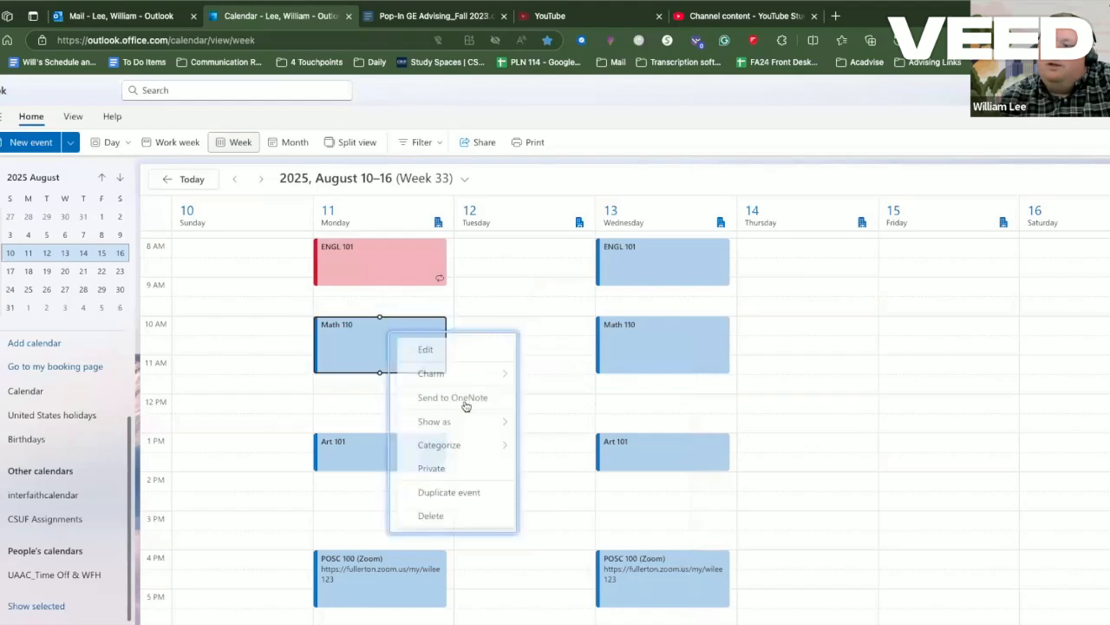
pyautogui.moveTo(485, 445)
pyautogui.click(557, 375)
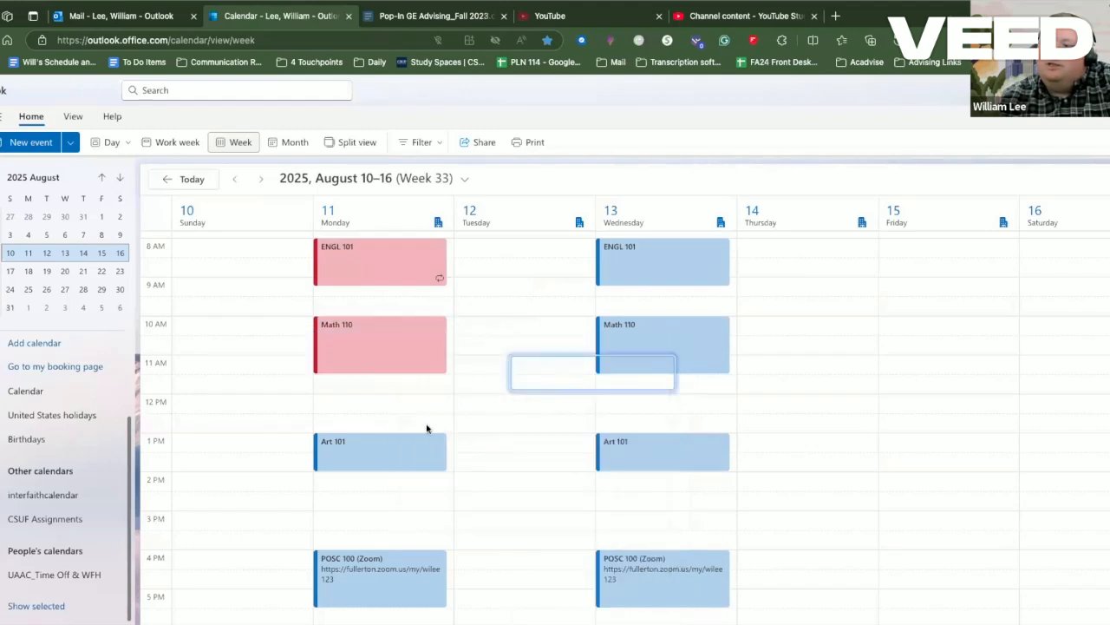
pyautogui.rightClick(418, 447)
pyautogui.moveTo(516, 536)
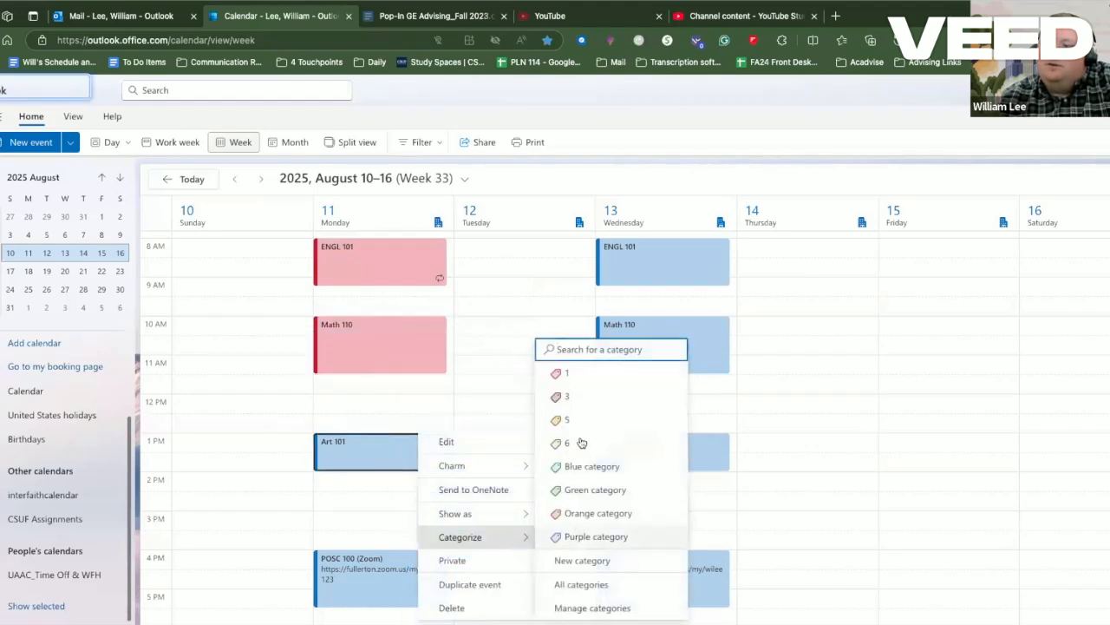
pyautogui.click(576, 375)
pyautogui.rightClick(401, 572)
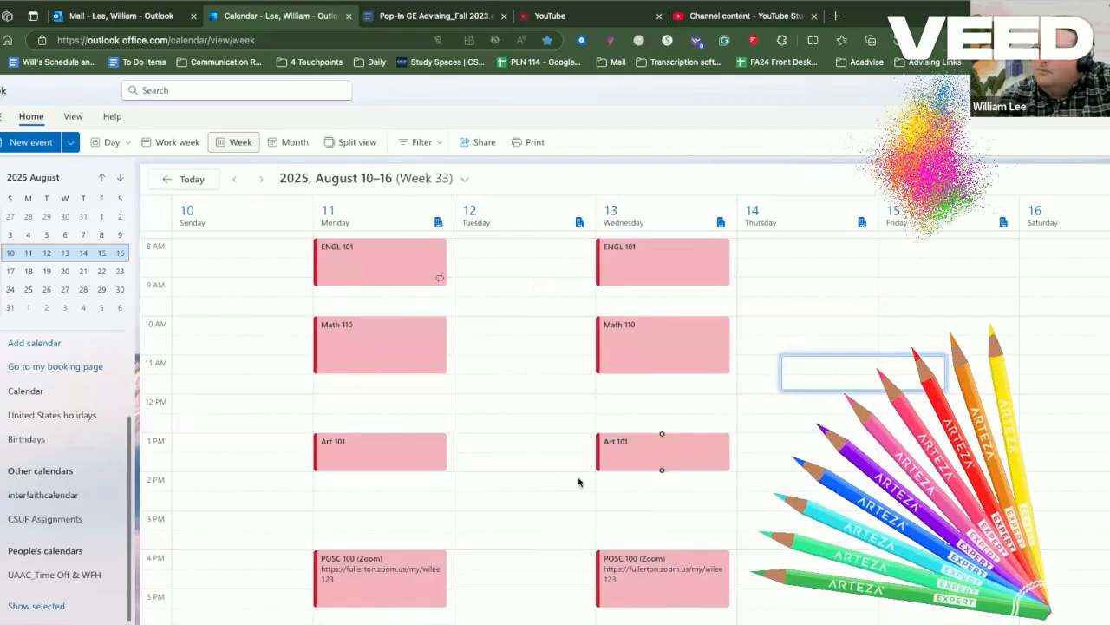
# Step: Start a new event on Tuesday, August 12, from 7:00 AM to 3:00 PM
pyautogui.scroll(1, 576, 476)
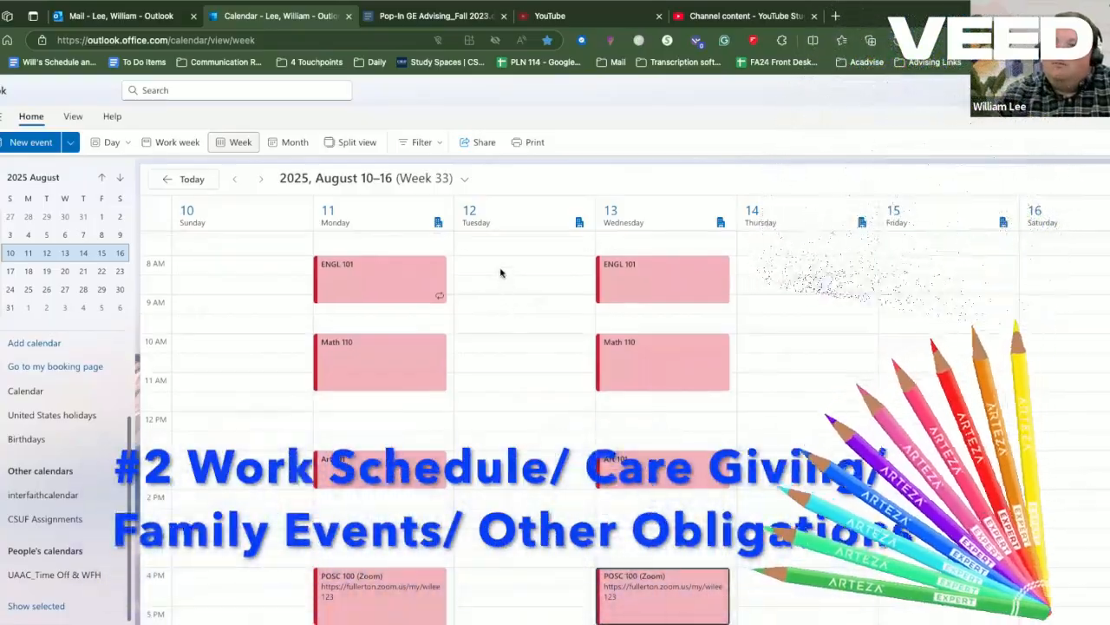
pyautogui.click(501, 273)
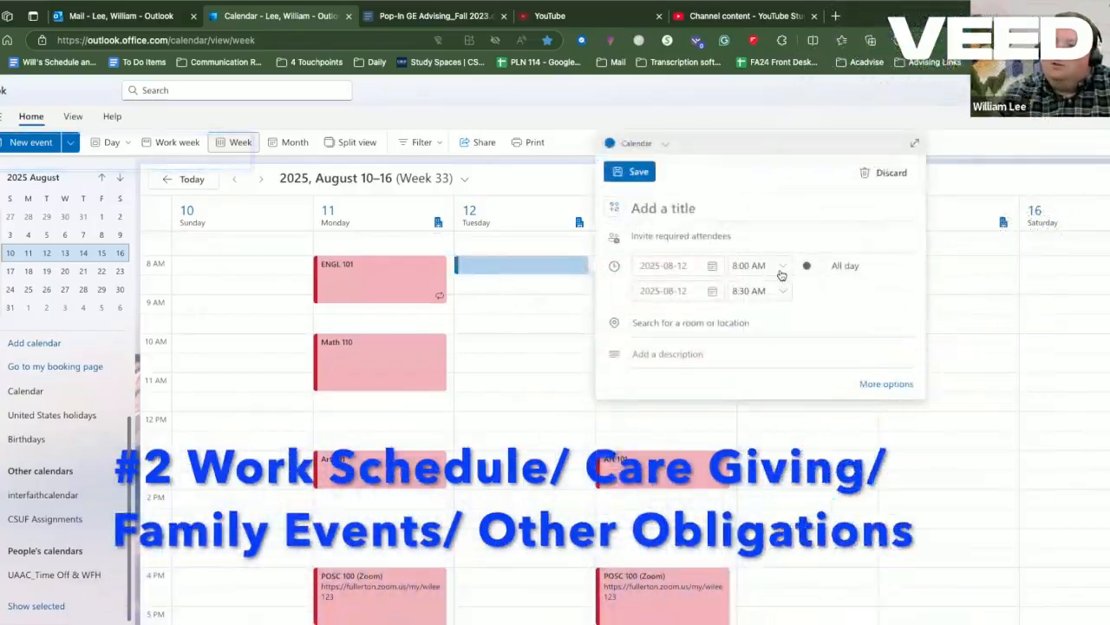
pyautogui.click(785, 273)
pyautogui.scroll(1, 770, 347)
pyautogui.click(771, 349)
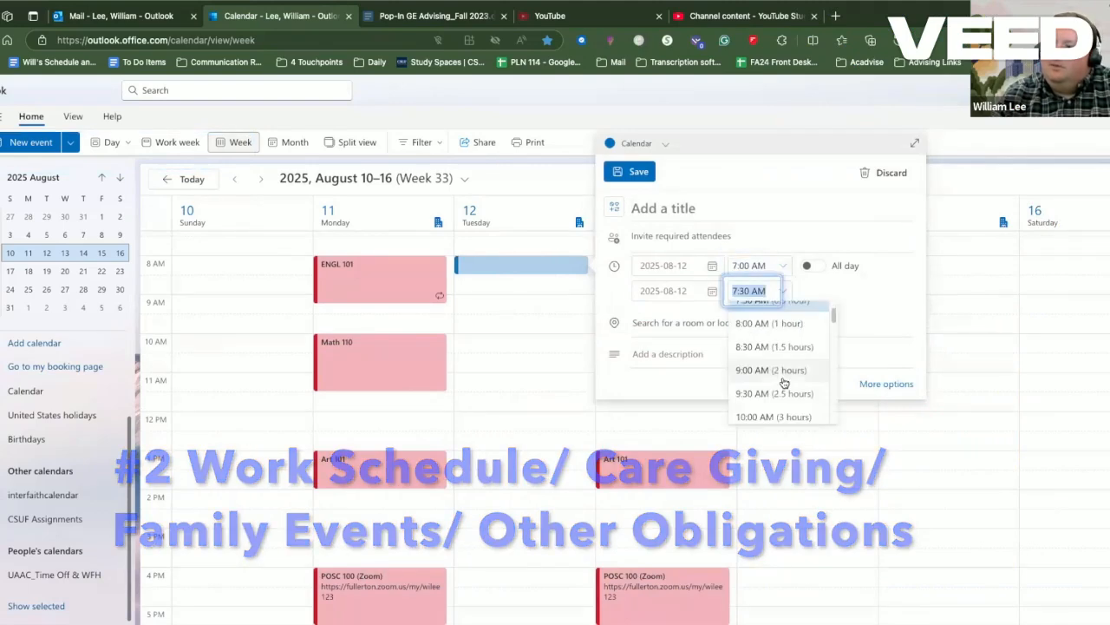
pyautogui.scroll(-3, 783, 382)
pyautogui.click(783, 387)
# Step: Title the new Tuesday event "Work- Avid Tutor" and save it
pyautogui.click(692, 204)
pyautogui.write('Work- A')
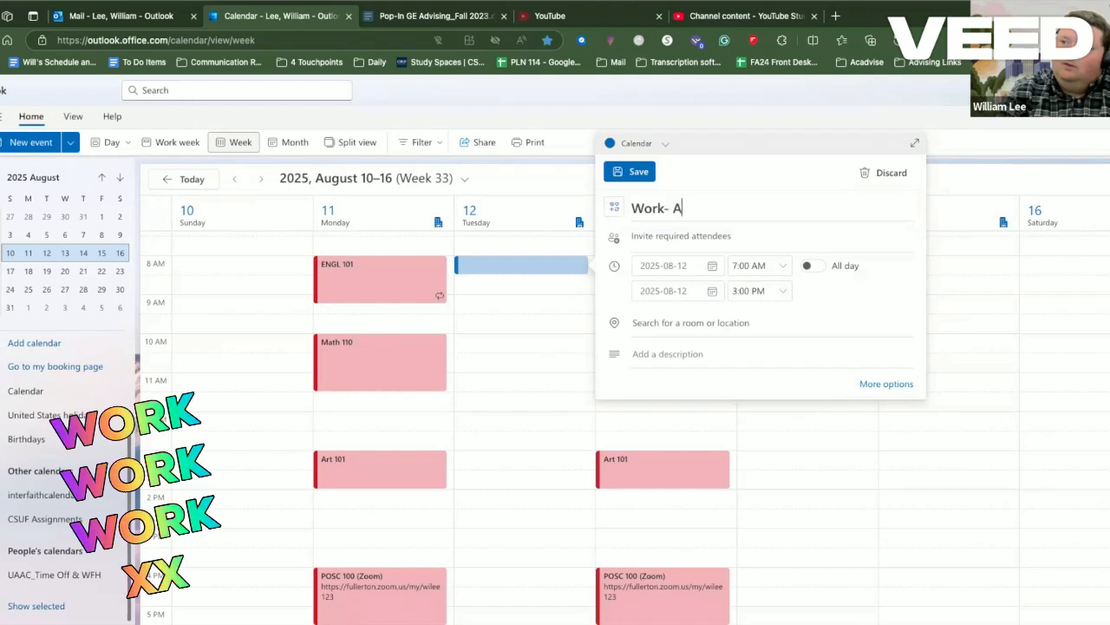
pyautogui.write('did Tutor')
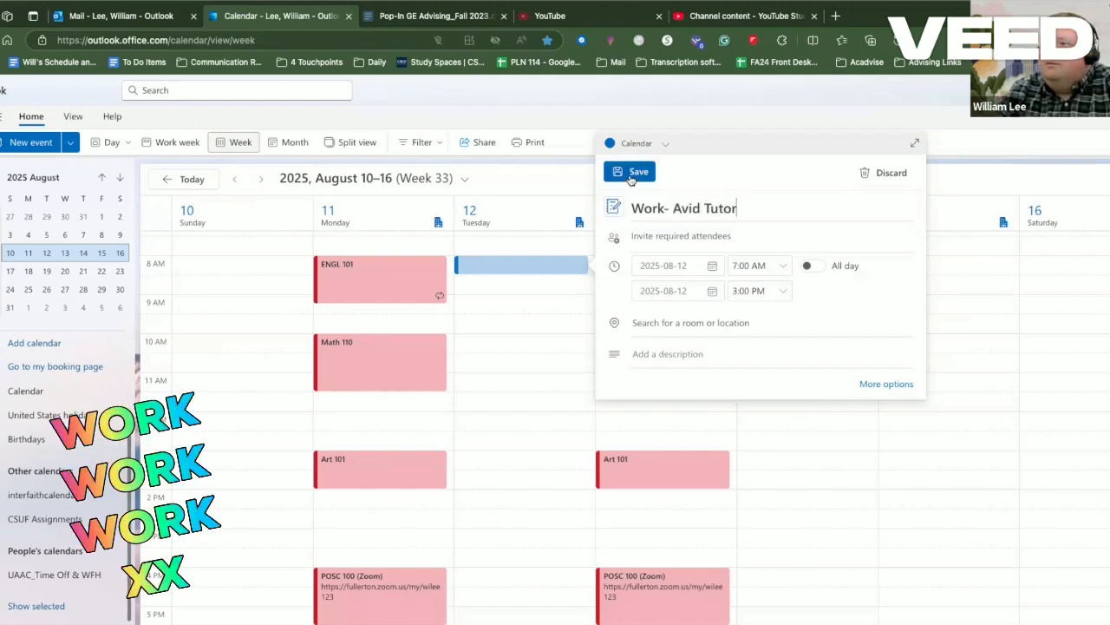
pyautogui.click(634, 174)
# Step: Duplicate the Tuesday Work- Avid Tutor event to Thursday, August 14, and save the copy
pyautogui.rightClick(518, 445)
pyautogui.click(555, 416)
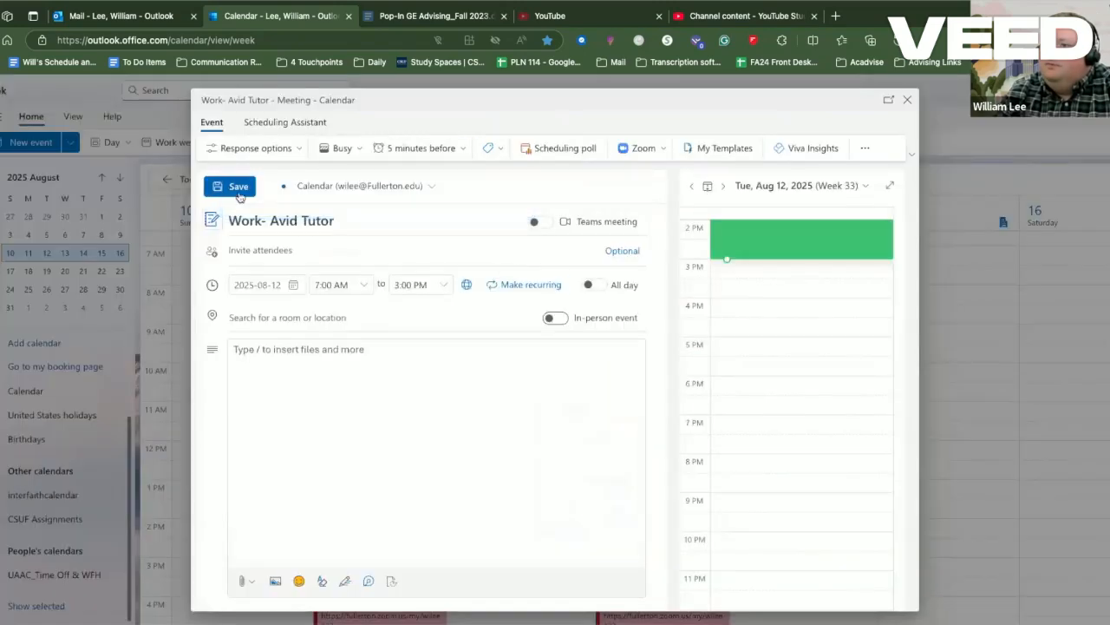
pyautogui.click(260, 284)
pyautogui.click(336, 389)
pyautogui.click(230, 186)
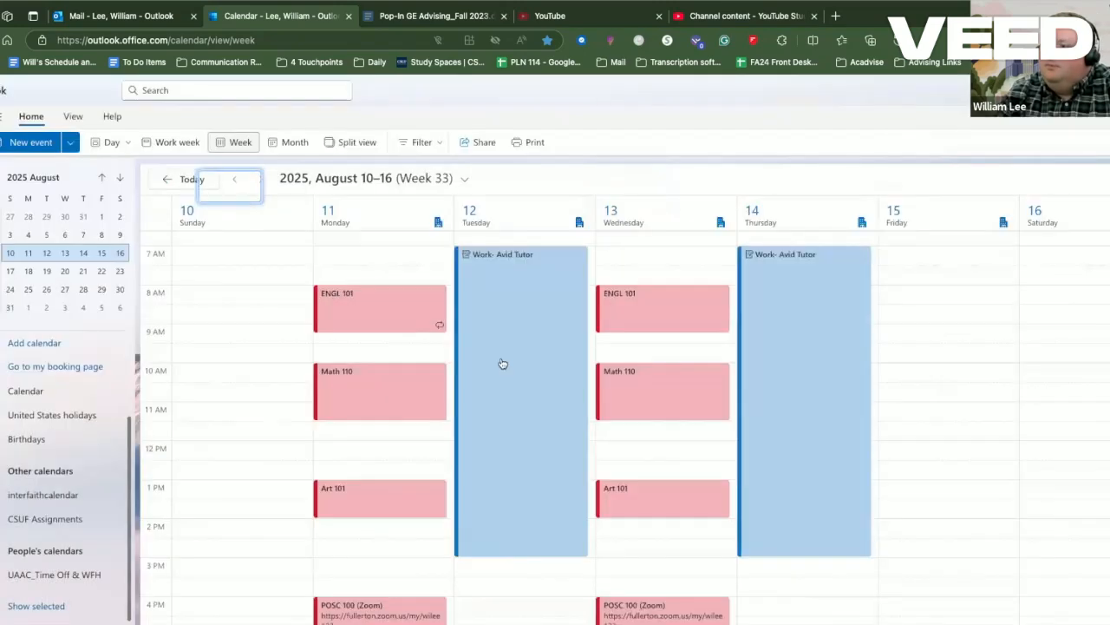
pyautogui.click(403, 317)
pyautogui.click(536, 363)
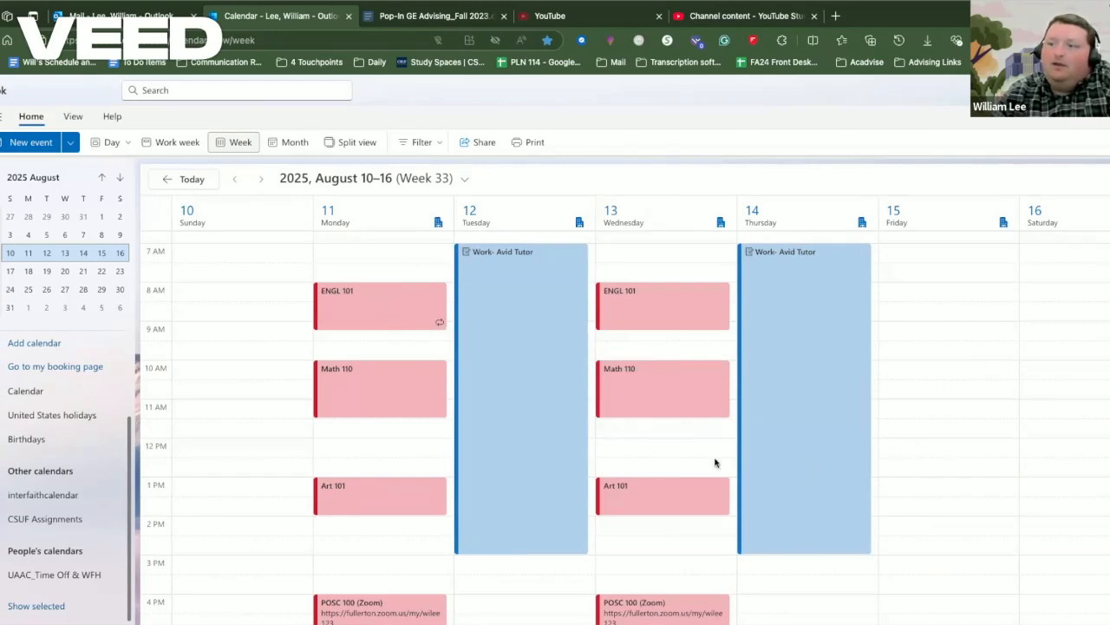
pyautogui.scroll(-1, 686, 458)
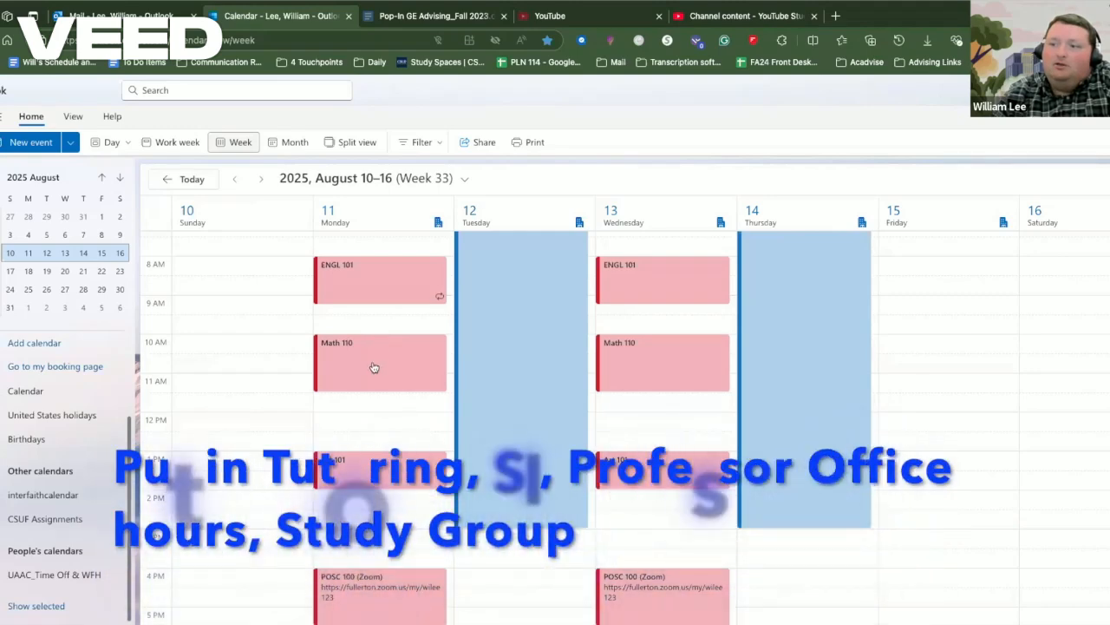
pyautogui.click(370, 365)
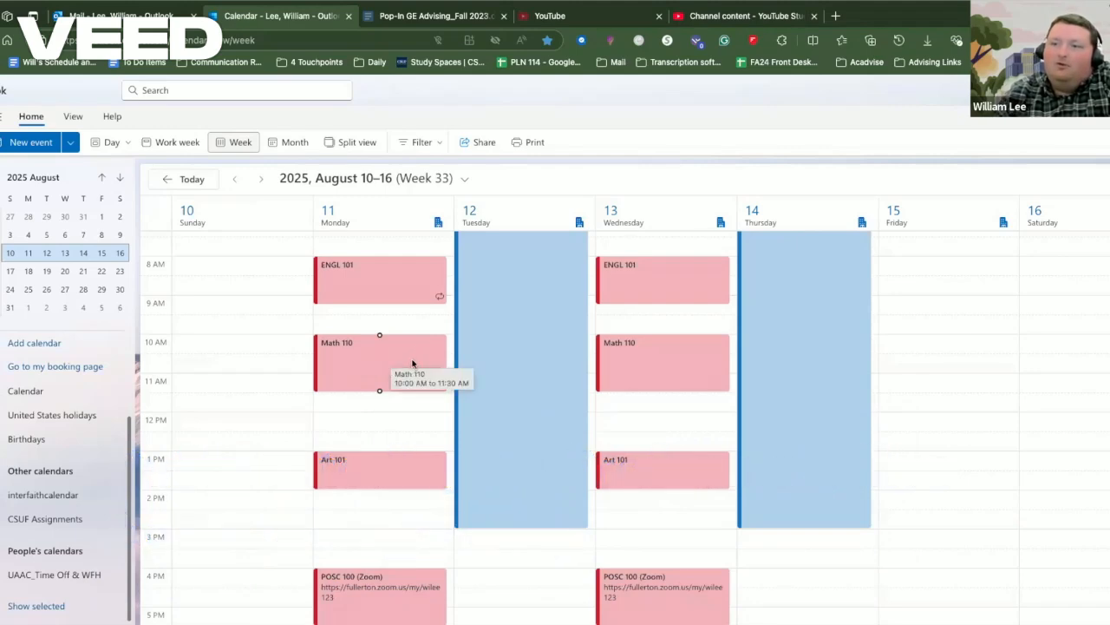
pyautogui.scroll(-1, 400, 366)
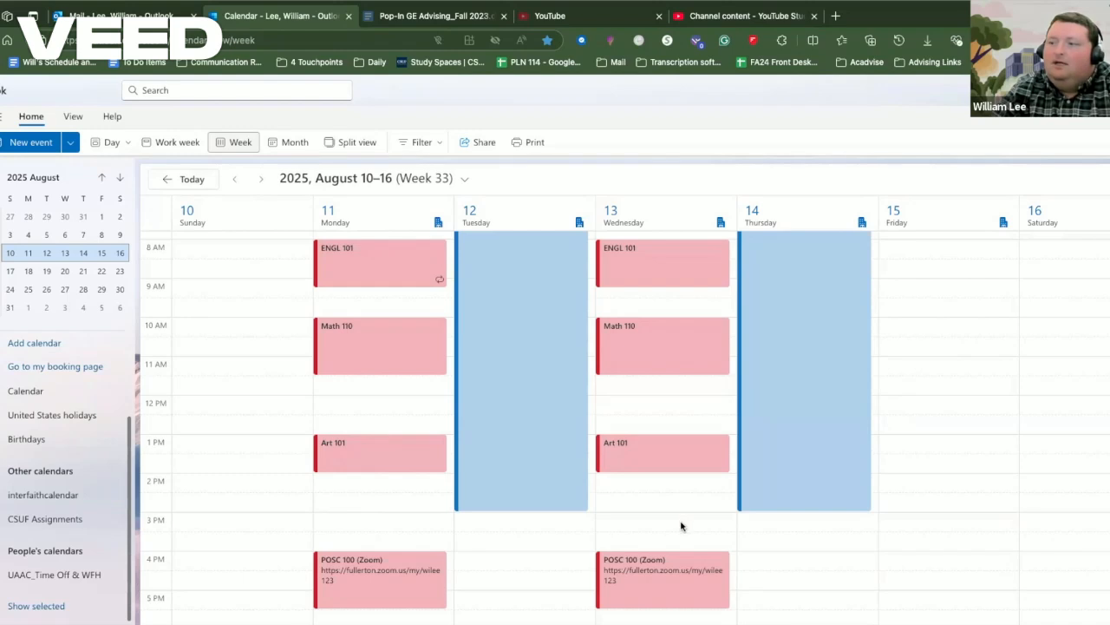
# Step: Create a "Lunch" event on Monday, August 11, from 2:00 PM to 3:00 PM
pyautogui.scroll(1, 681, 526)
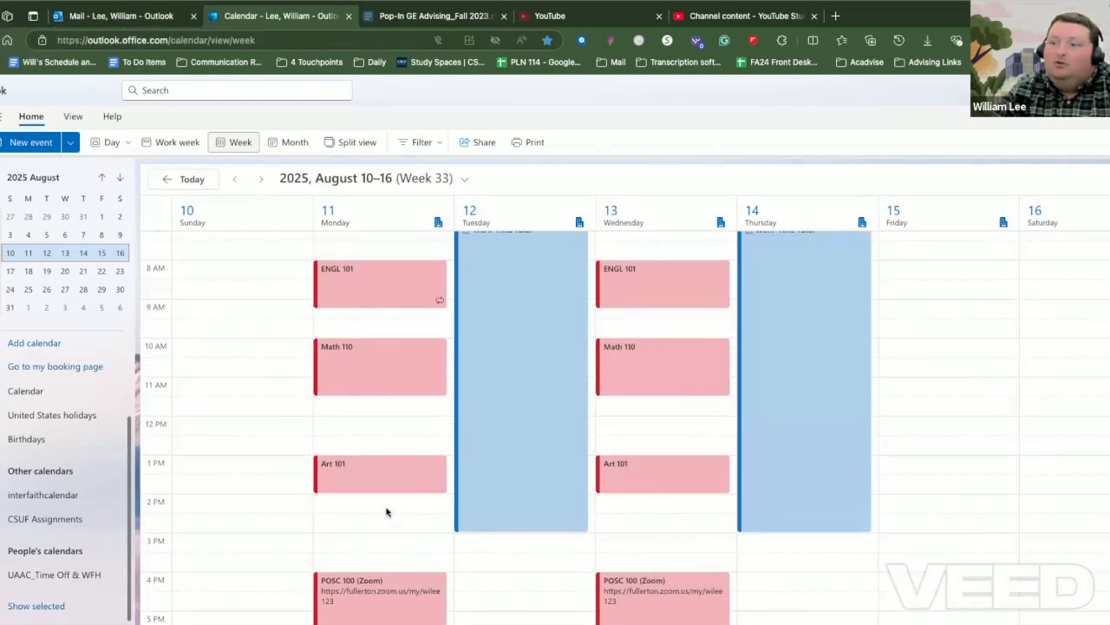
pyautogui.click(378, 507)
pyautogui.click(646, 516)
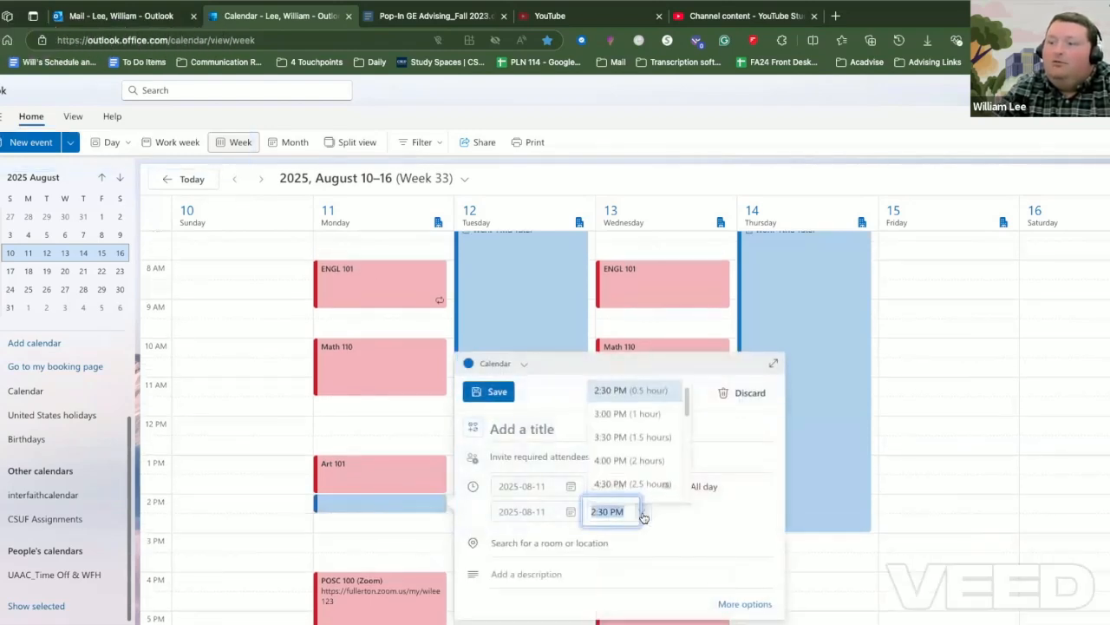
pyautogui.click(627, 412)
pyautogui.click(604, 428)
pyautogui.write('Lunch')
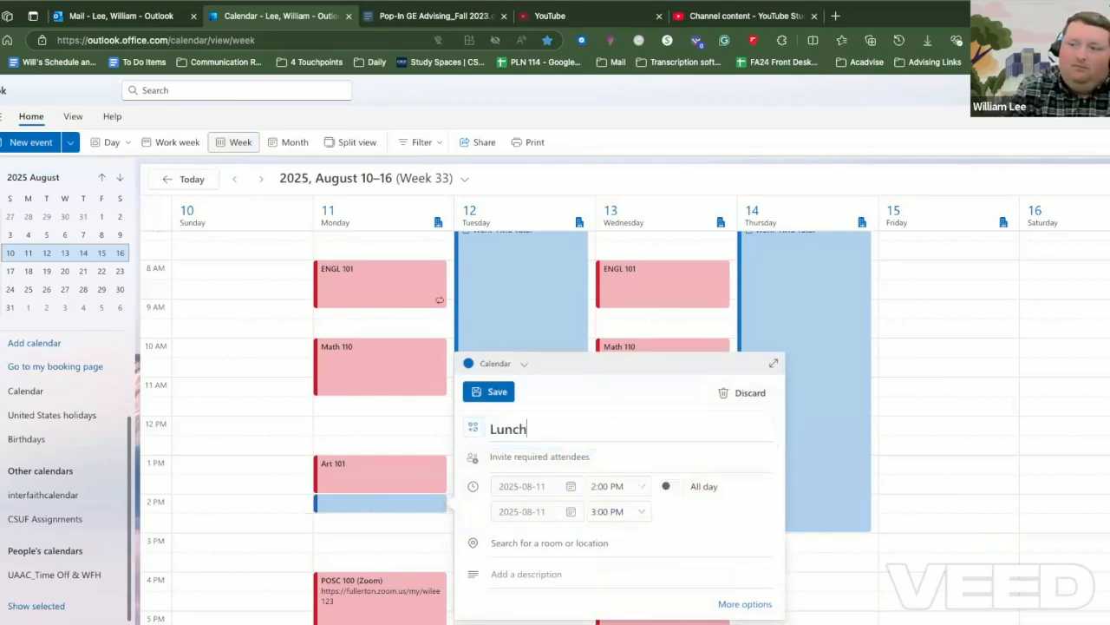
pyautogui.press('Return')
# Step: Assign category 6 to Monday's Lunch event and duplicate it to Wednesday, August 13
pyautogui.rightClick(399, 507)
pyautogui.moveTo(469, 536)
pyautogui.click(550, 443)
pyautogui.rightClick(379, 521)
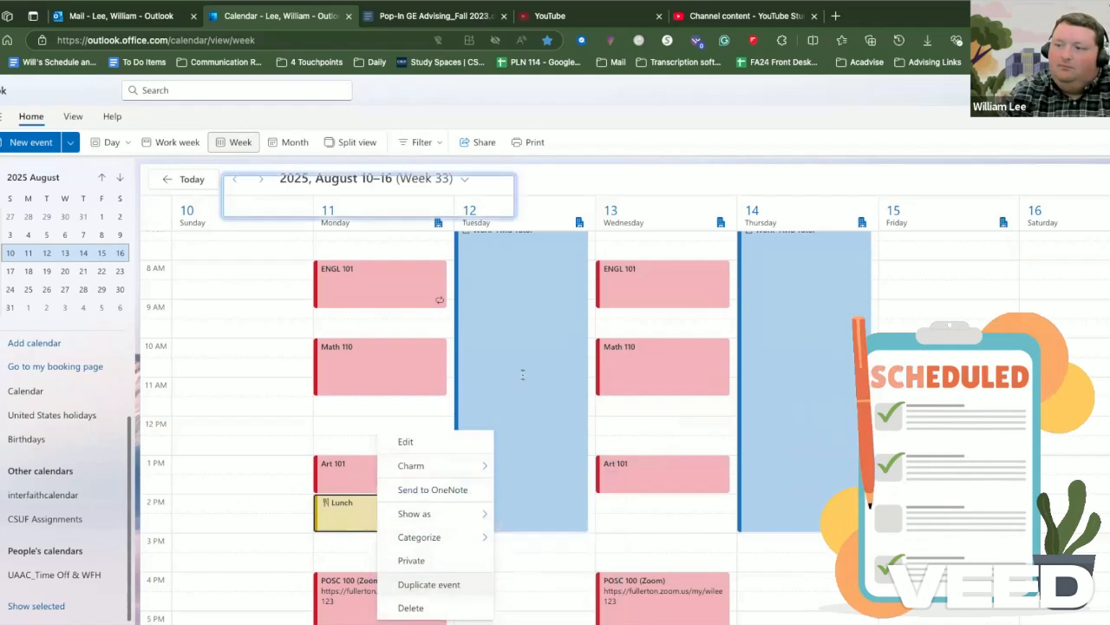
pyautogui.click(430, 583)
pyautogui.click(292, 285)
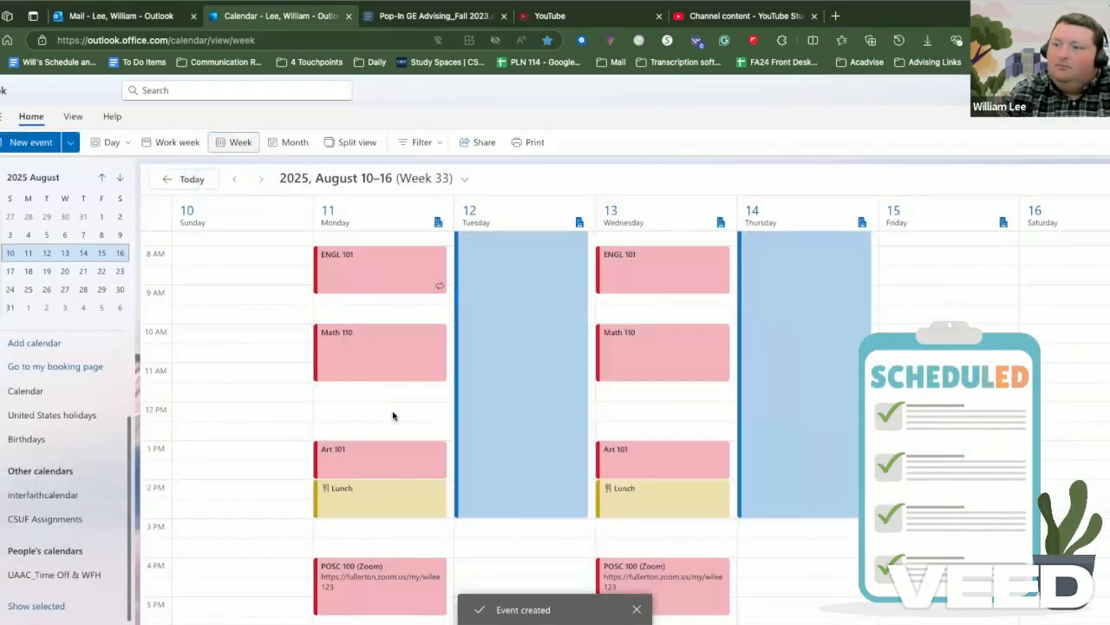
# Step: Create a "Math 110 SI" event on Monday, August 11, from 12:00 PM to 1:00 PM
pyautogui.click(399, 408)
pyautogui.click(637, 437)
pyautogui.click(627, 477)
pyautogui.click(564, 355)
pyautogui.write('Math 110 SI')
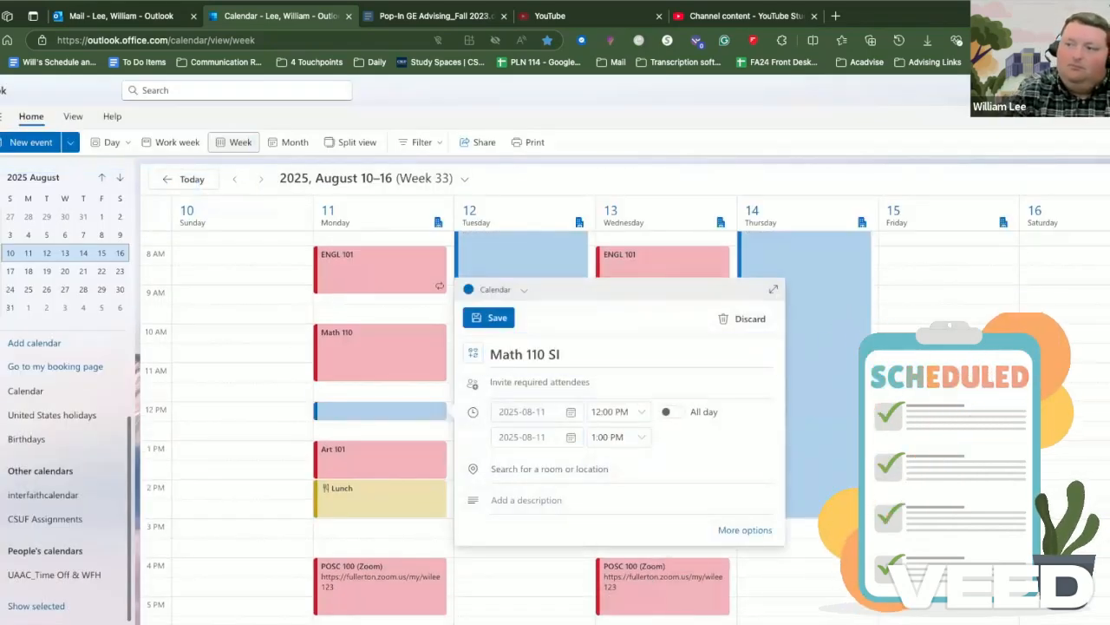
pyautogui.press('Return')
# Step: Assign the Green category to Monday's Math 110 SI event
pyautogui.rightClick(417, 409)
pyautogui.moveTo(491, 518)
pyautogui.click(565, 495)
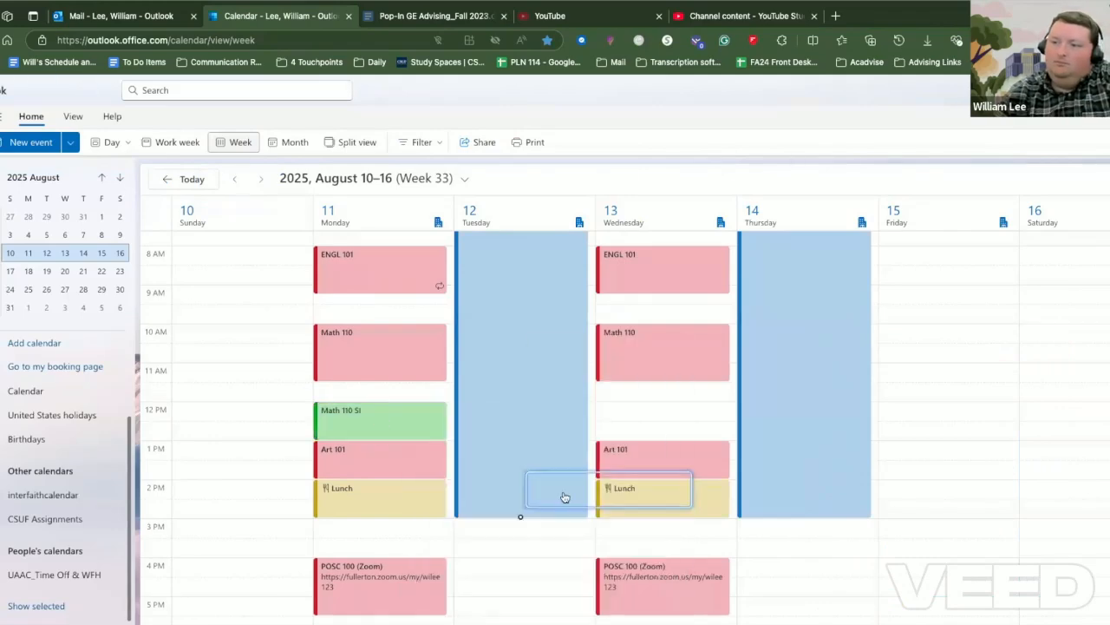
pyautogui.rightClick(380, 420)
pyautogui.moveTo(451, 525)
pyautogui.click(453, 573)
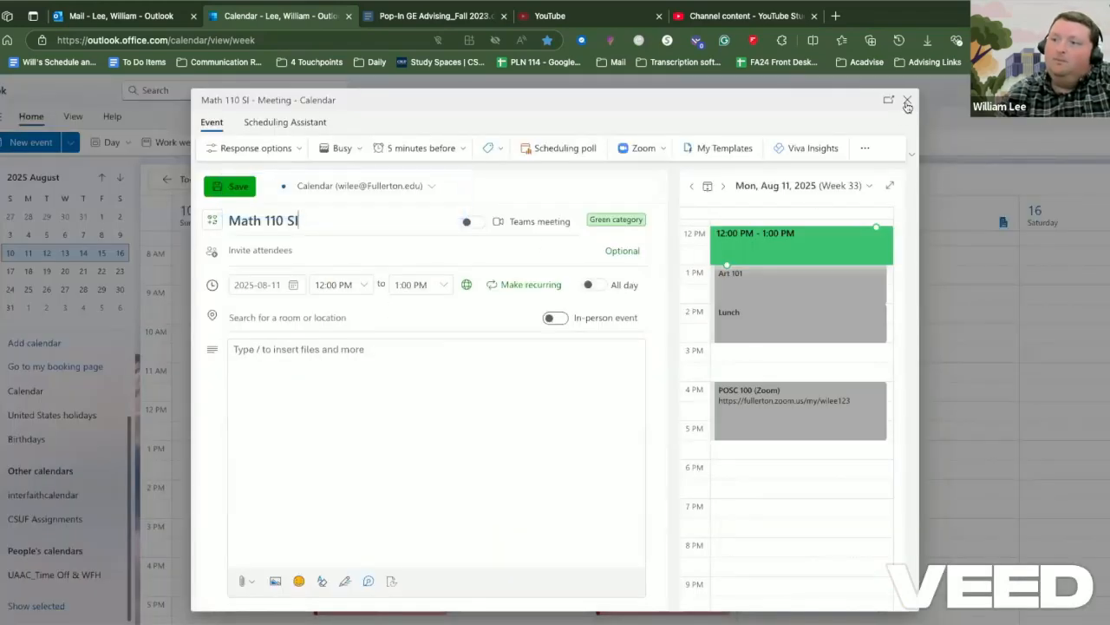
pyautogui.click(908, 107)
# Step: Duplicate Monday's Math 110 SI event to Wednesday, August 13, and save the copy
pyautogui.rightClick(414, 423)
pyautogui.click(493, 578)
pyautogui.click(299, 287)
pyautogui.click(305, 408)
pyautogui.click(226, 188)
pyautogui.scroll(1, 520, 431)
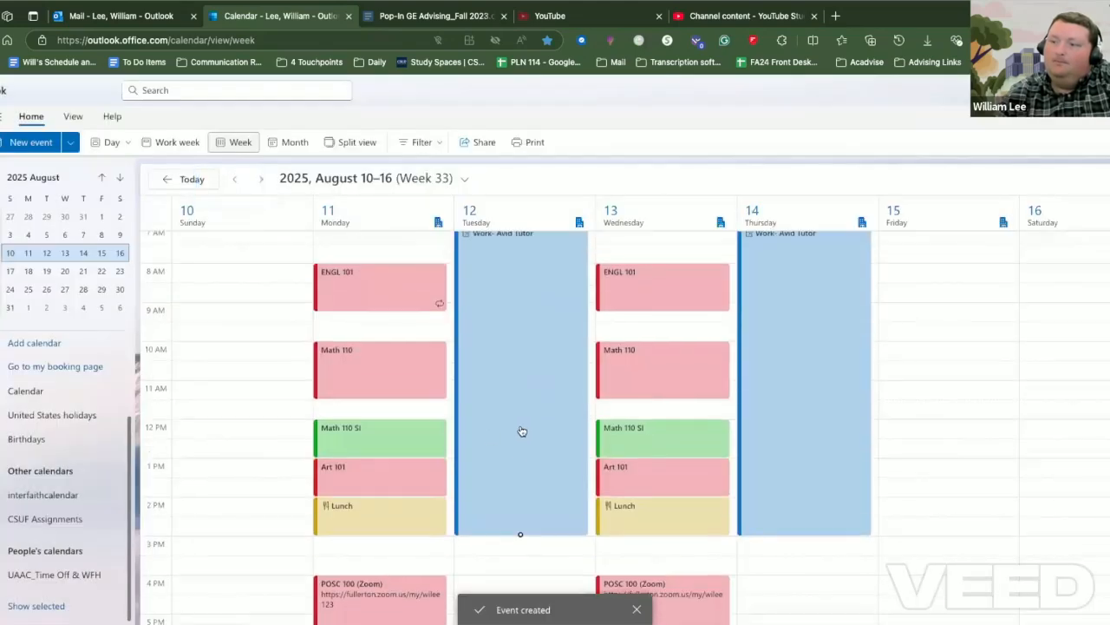
# Step: Create a "Drive to CSUF" event on Monday, August 11, from 7:00 AM to 8:00 AM
pyautogui.scroll(-1, 488, 466)
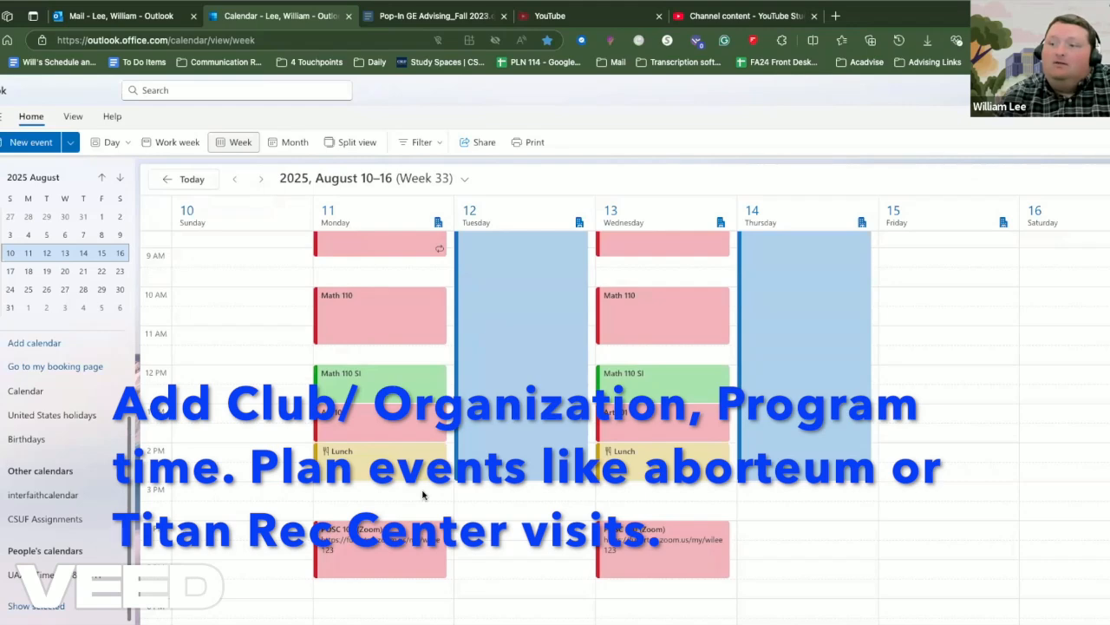
pyautogui.scroll(3, 416, 505)
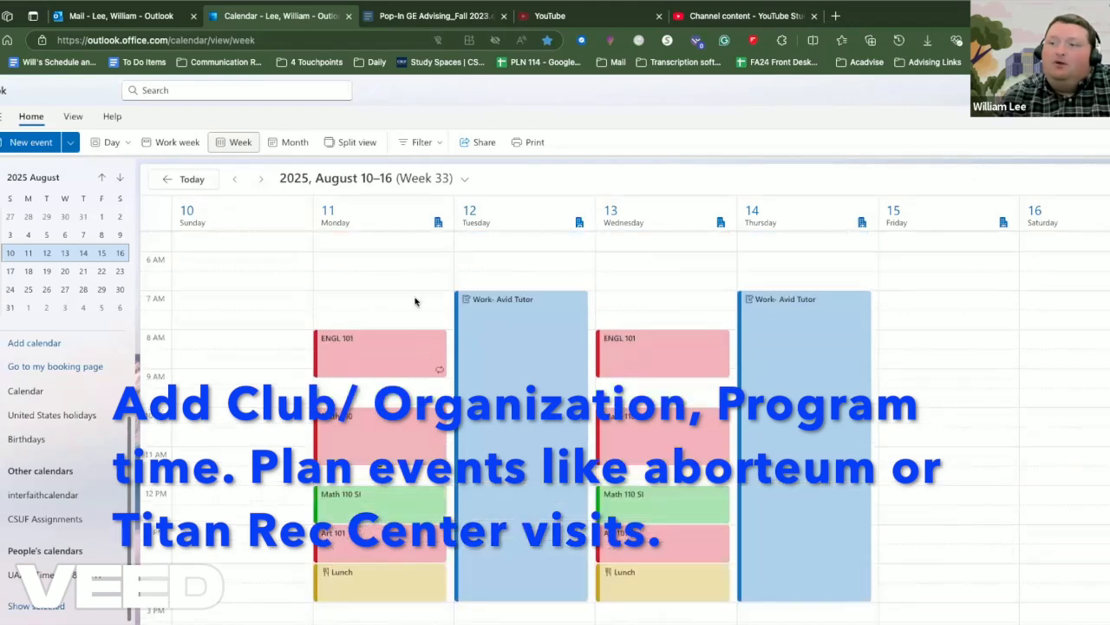
pyautogui.click(371, 267)
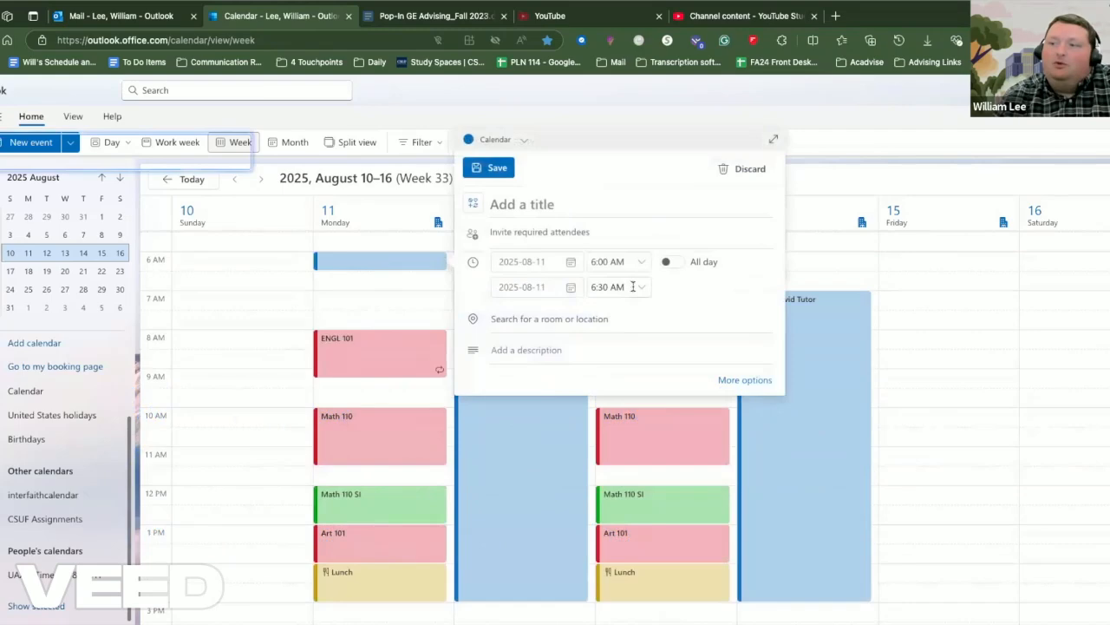
pyautogui.click(376, 305)
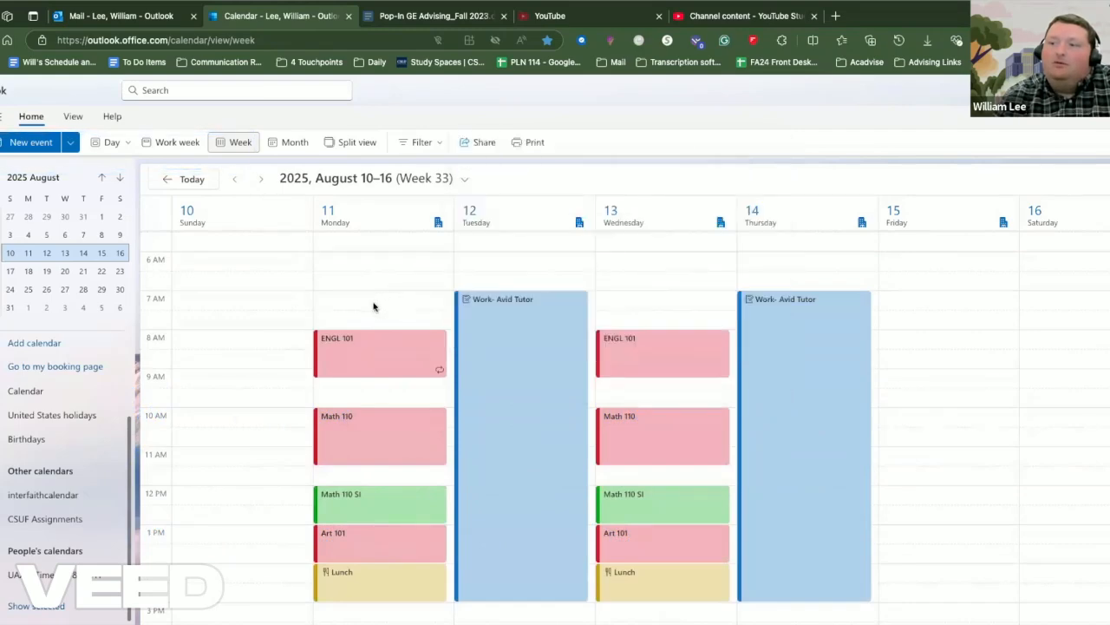
pyautogui.click(374, 306)
pyautogui.click(643, 327)
pyautogui.click(628, 378)
pyautogui.click(560, 249)
pyautogui.write('Drive to CSUF')
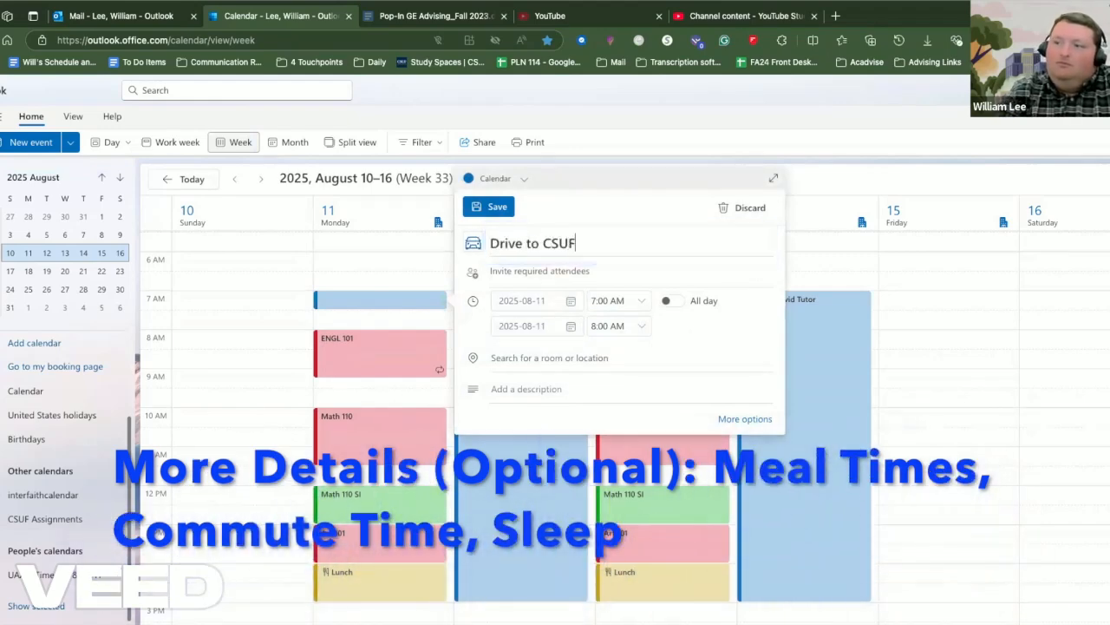
pyautogui.press('Return')
# Step: Assign the Orange category to Monday's Drive to CSUF event
pyautogui.rightClick(395, 300)
pyautogui.moveTo(433, 478)
pyautogui.click(568, 387)
# Step: Create a "Drive to CSUF" event on Wednesday, August 13, from 7:00 AM to 8:00 AM
pyautogui.click(663, 304)
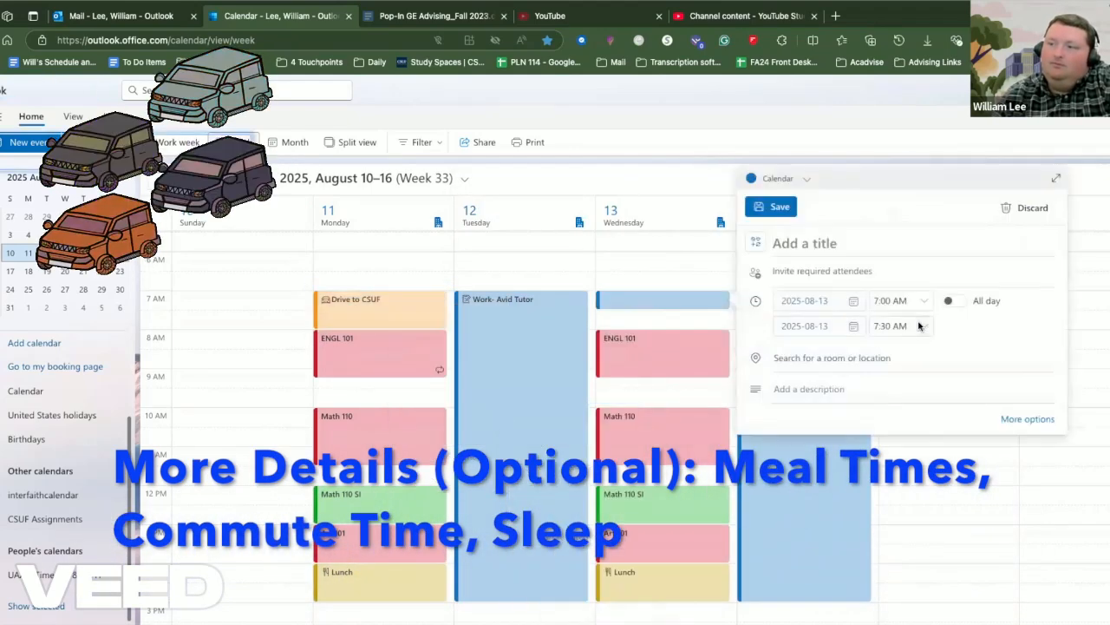
pyautogui.click(926, 328)
pyautogui.click(910, 378)
pyautogui.click(825, 244)
pyautogui.write('Drive to CSUF')
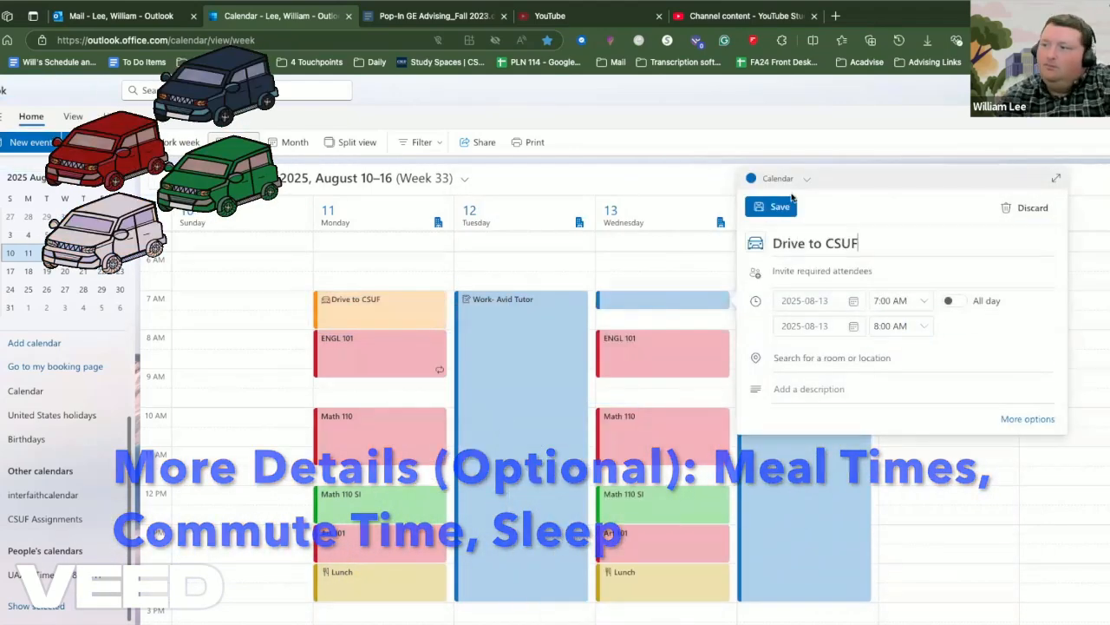
pyautogui.press('Return')
# Step: Assign the Orange category to Wednesday's Drive to CSUF event
pyautogui.rightClick(673, 301)
pyautogui.moveTo(753, 405)
pyautogui.click(837, 420)
# Step: Move the Lunch events on Monday and Wednesday to start at 3:00 PM
pyautogui.scroll(-1, 451, 510)
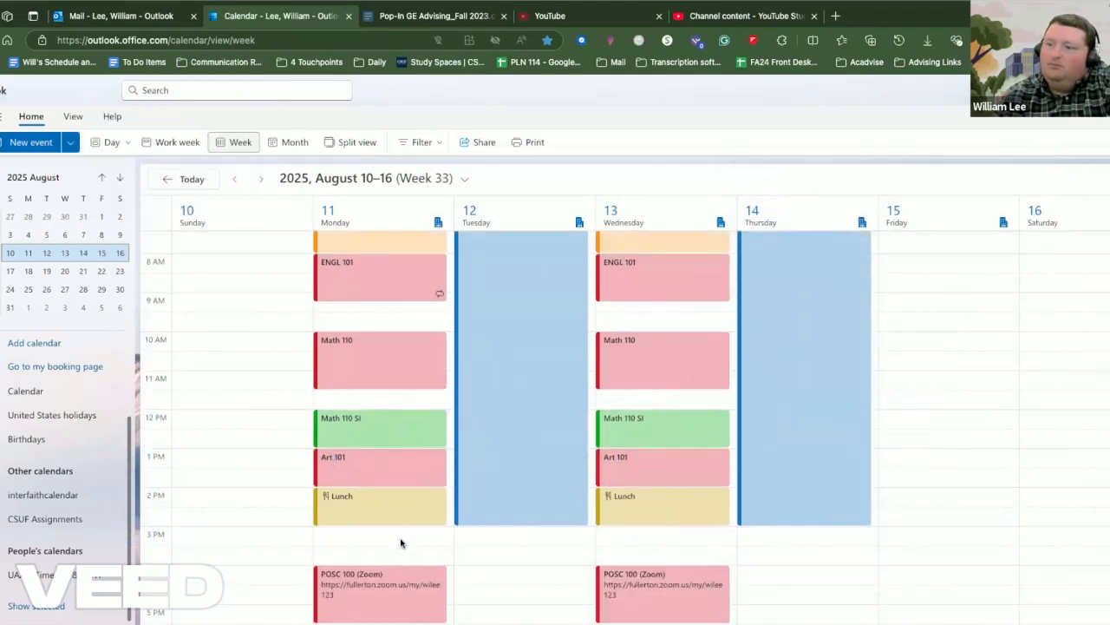
pyautogui.scroll(-1, 402, 538)
pyautogui.moveTo(385, 404); pyautogui.dragTo(419, 404)
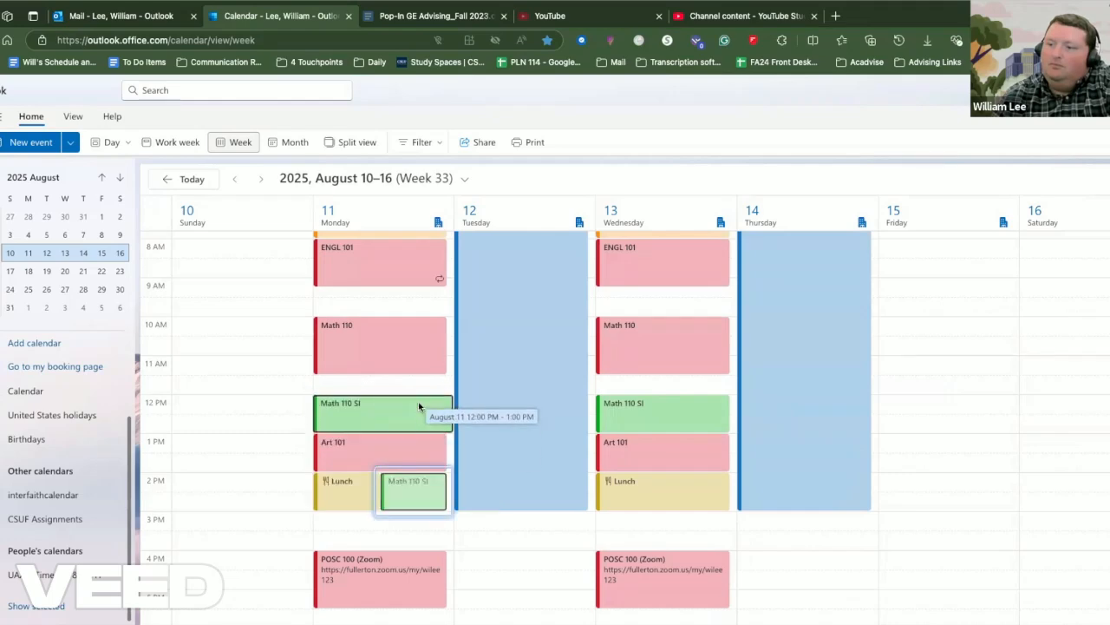
pyautogui.moveTo(423, 487); pyautogui.dragTo(425, 526)
pyautogui.moveTo(661, 484); pyautogui.dragTo(660, 522)
# Step: Create a "Drive home" event on Monday, August 11, from 2:00 PM to 3:00 PM
pyautogui.click(408, 482)
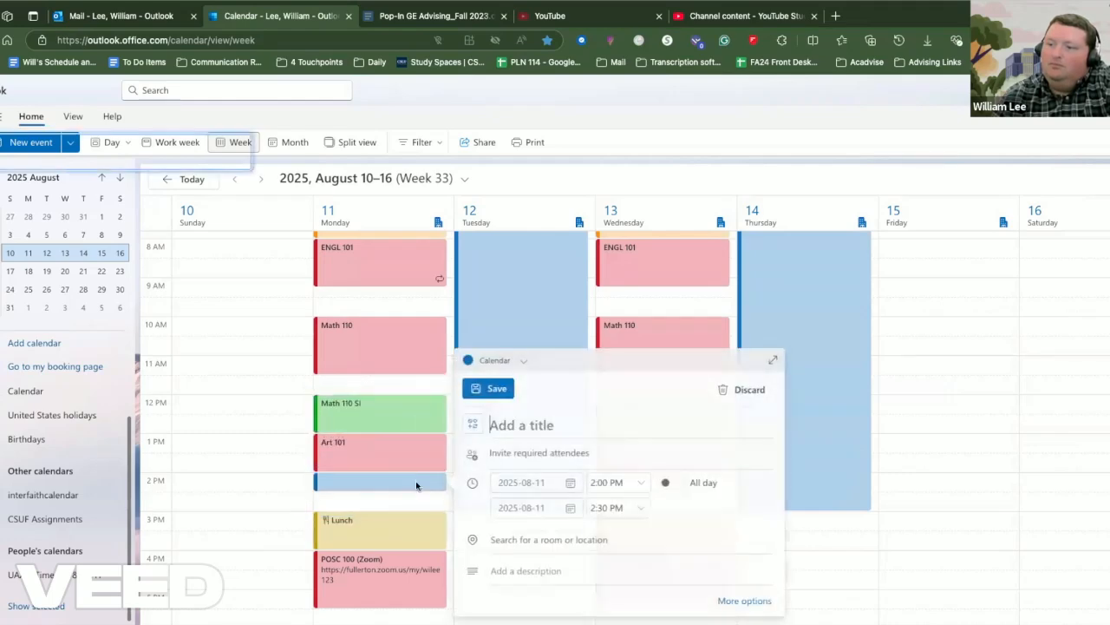
pyautogui.click(642, 507)
pyautogui.click(628, 433)
pyautogui.click(555, 424)
pyautogui.write('Drive home')
pyautogui.click(489, 388)
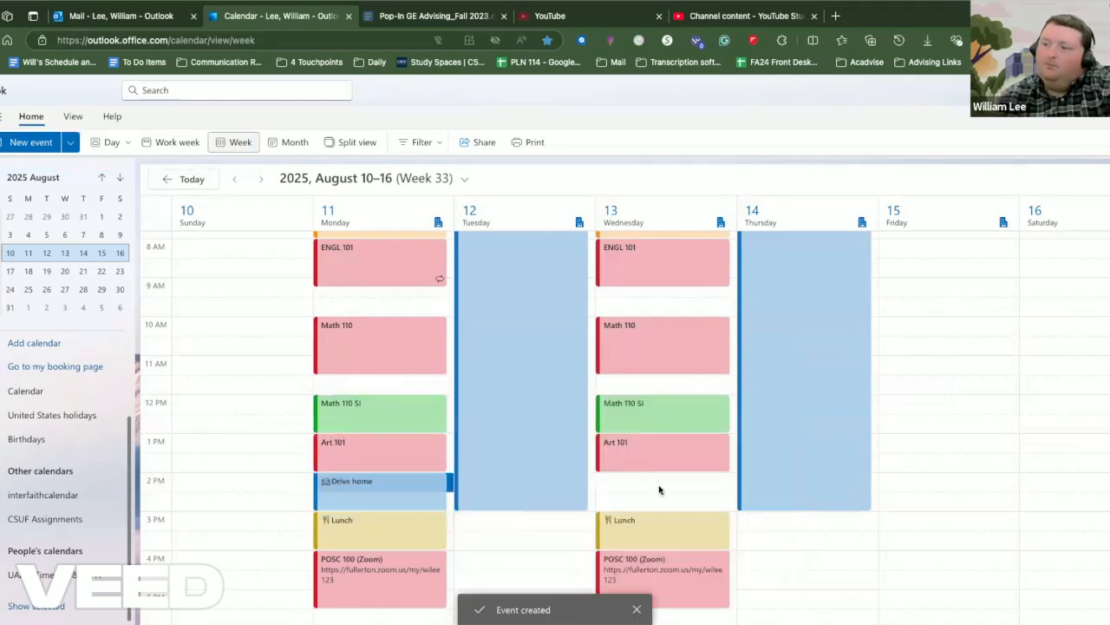
# Step: Create a "Drive home" event on Wednesday, August 13, at 2:00 PM and extend it to 3:00 PM
pyautogui.click(659, 485)
pyautogui.write('Drive home')
pyautogui.click(772, 389)
pyautogui.moveTo(665, 492); pyautogui.dragTo(665, 509)
# Step: Assign the Orange category to the Drive home events on Monday and Wednesday
pyautogui.rightClick(419, 493)
pyautogui.moveTo(463, 536)
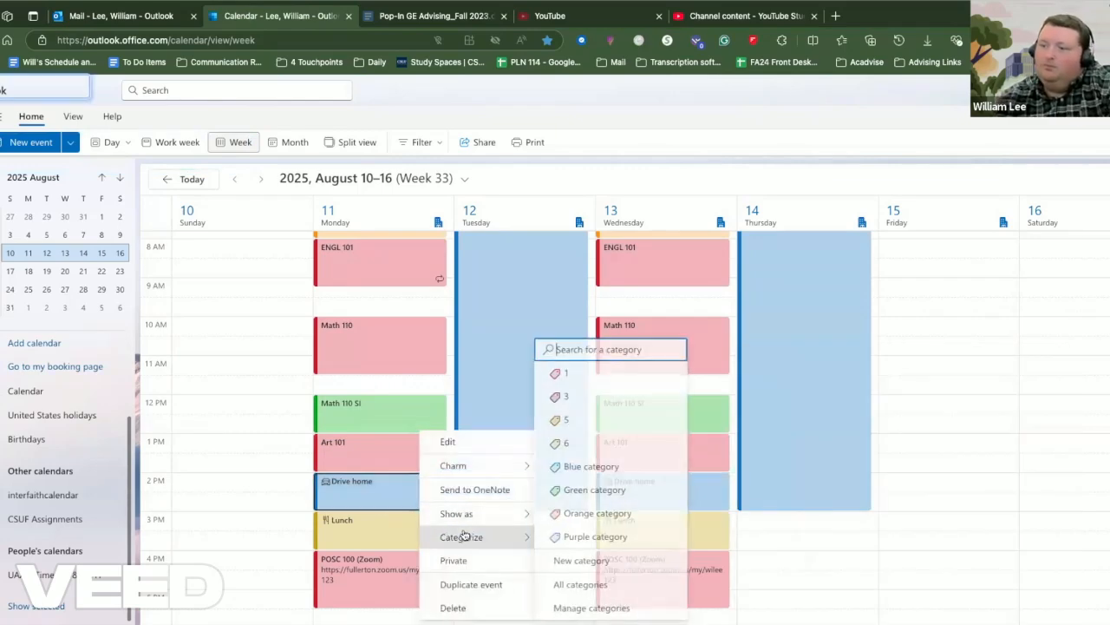
pyautogui.click(573, 514)
pyautogui.rightClick(659, 497)
pyautogui.moveTo(704, 535)
pyautogui.click(794, 514)
# Step: Create a "Start Art 101 Discussion Board" event on Tuesday, August 12, from 4:00 PM to 4:30 PM
pyautogui.scroll(-1, 534, 423)
pyautogui.scroll(3, 534, 423)
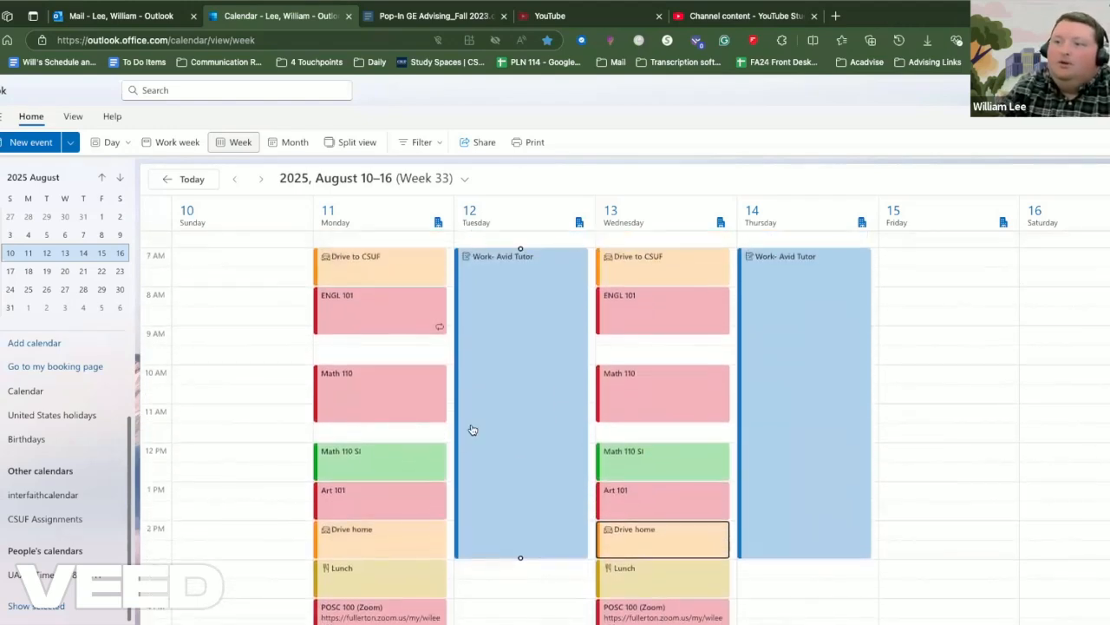
pyautogui.scroll(1, 473, 429)
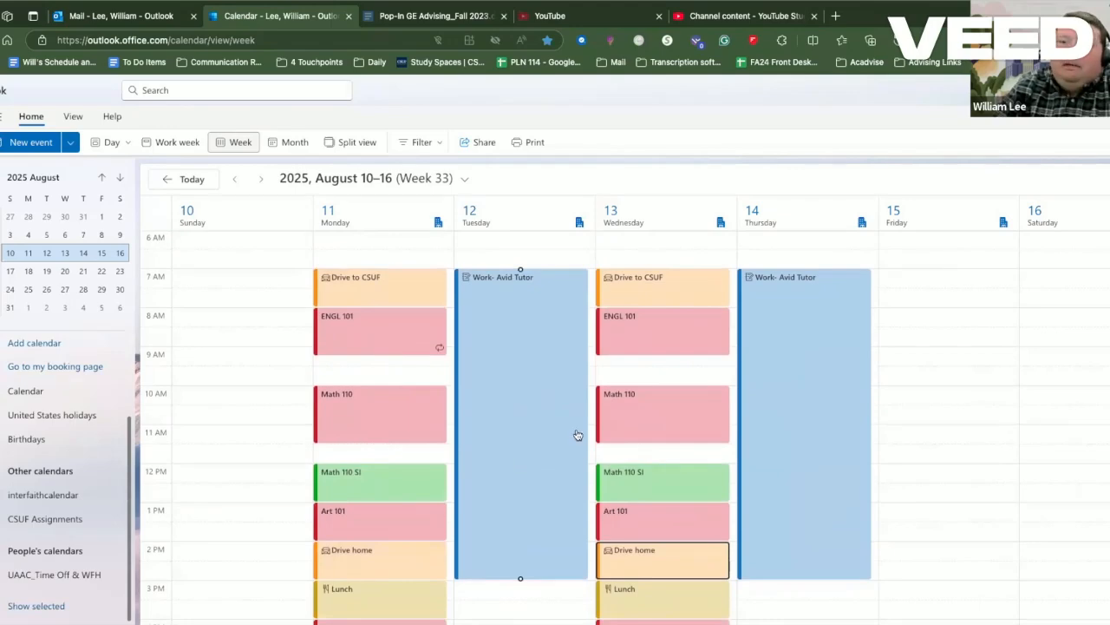
pyautogui.scroll(-1, 571, 445)
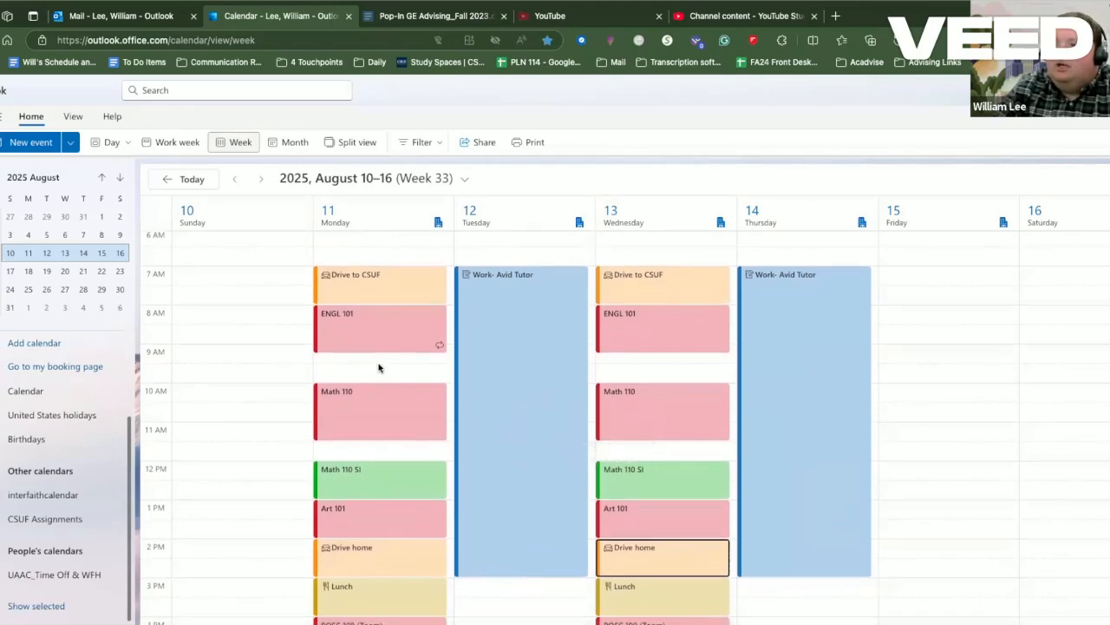
pyautogui.scroll(-1, 523, 451)
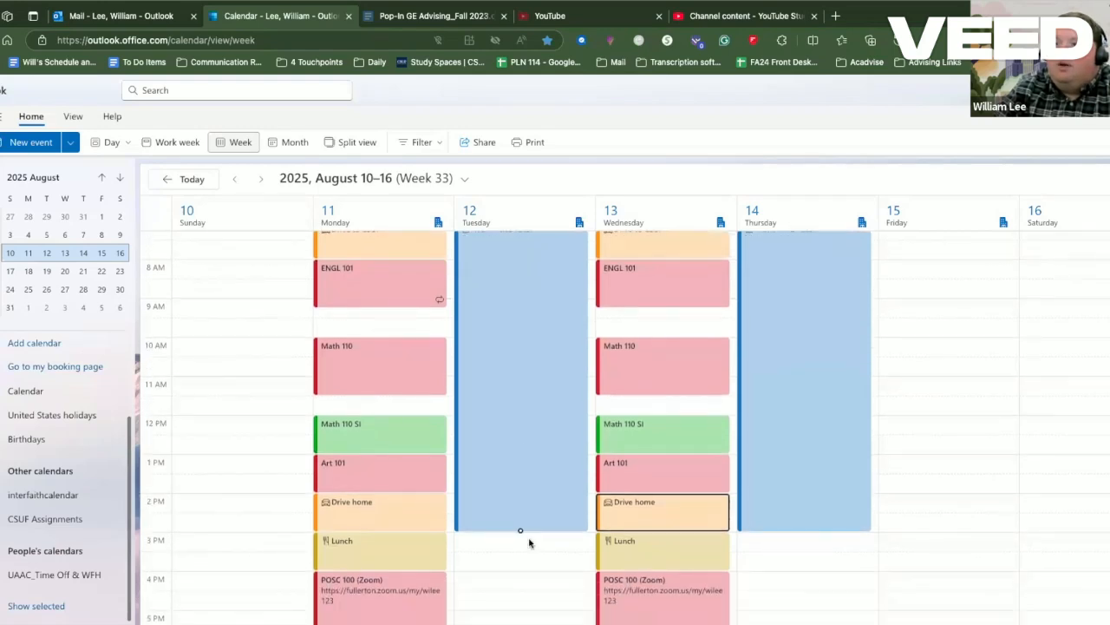
pyautogui.scroll(-1, 531, 560)
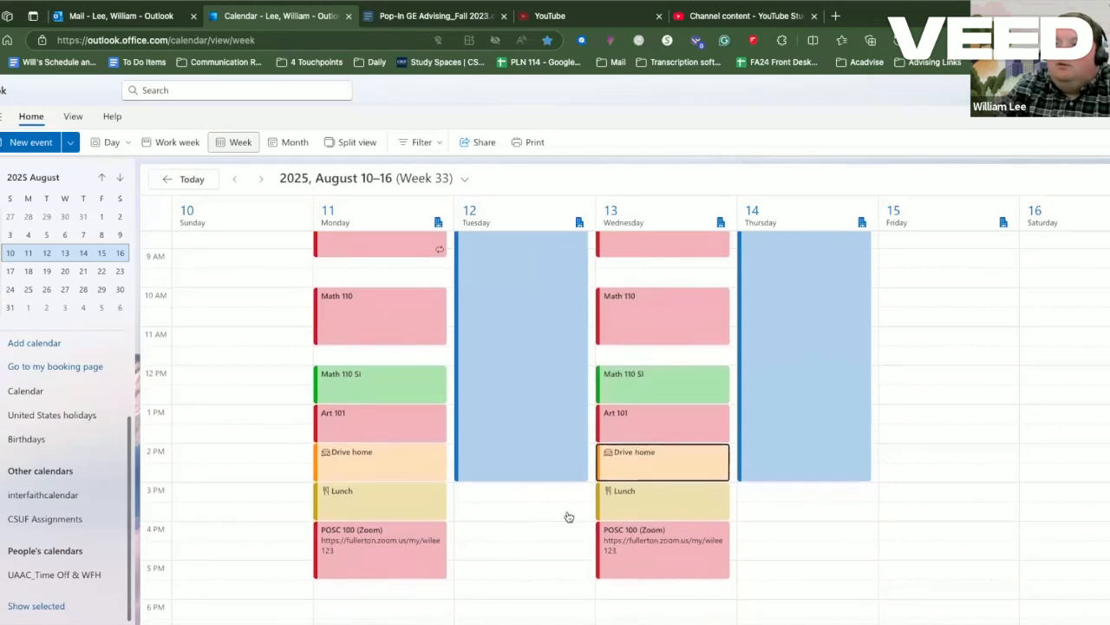
pyautogui.click(506, 532)
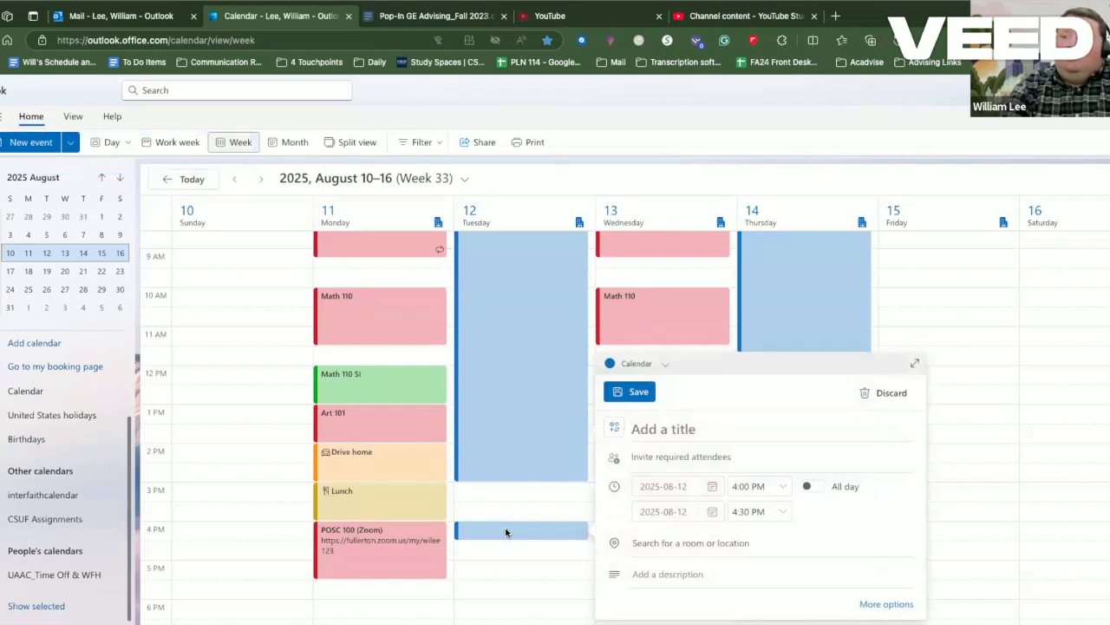
pyautogui.write('Start Art 1')
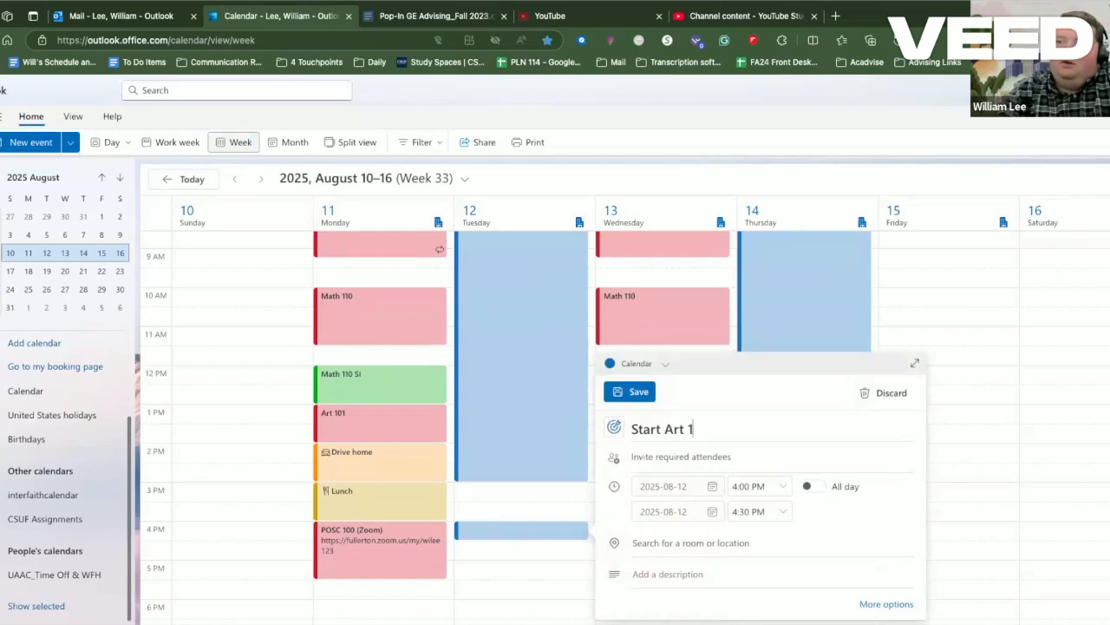
pyautogui.write('01 Discussion Board')
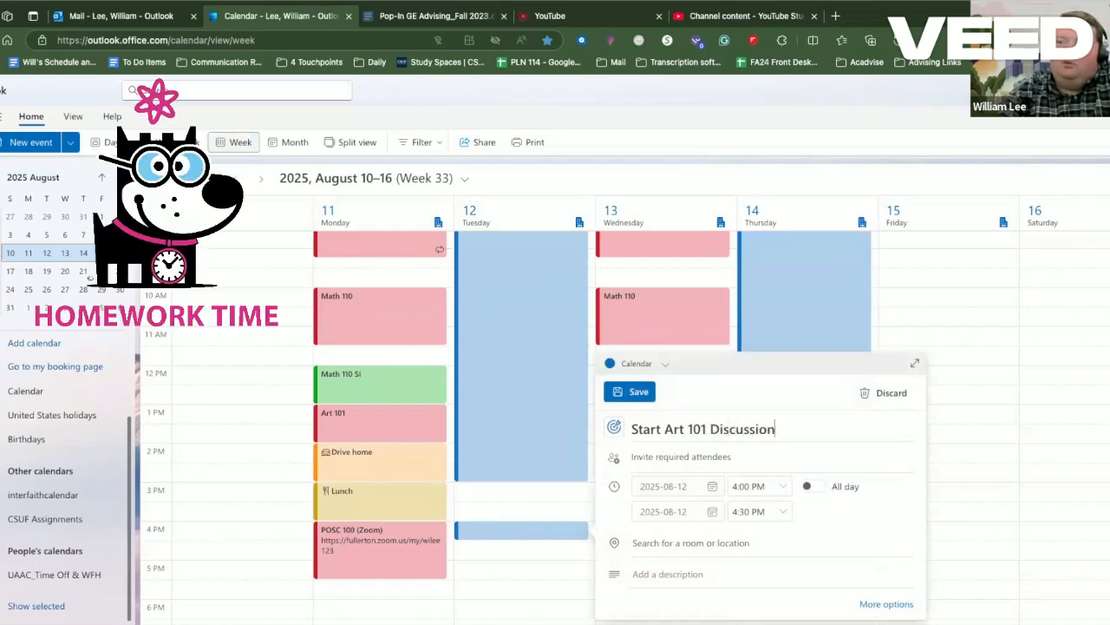
pyautogui.press('Return')
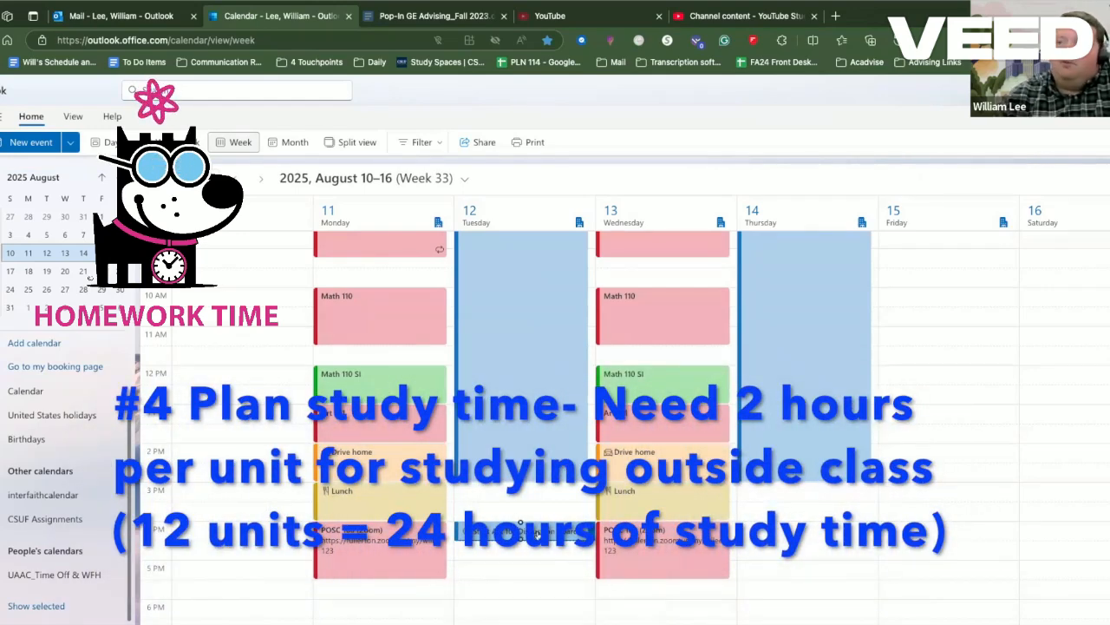
pyautogui.moveTo(521, 539)
pyautogui.mouseDown()
pyautogui.moveTo(521, 554)
pyautogui.moveTo(521, 541)
pyautogui.mouseUp()
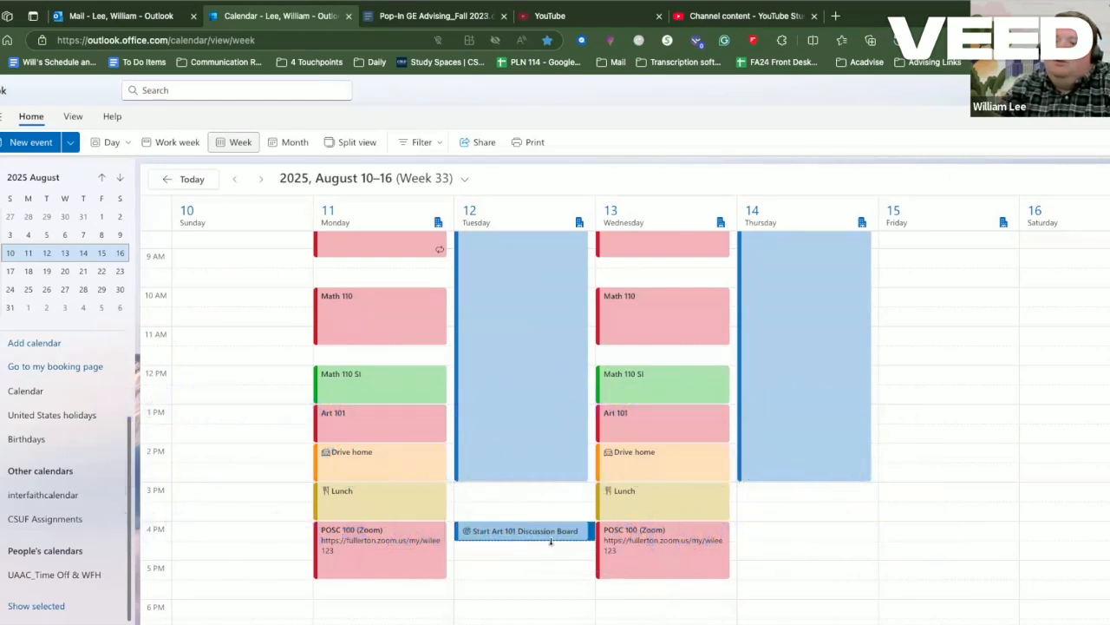
# Step: Duplicate Tuesday's Start Art 101 Discussion Board event to Thursday, August 14, and save the copy
pyautogui.rightClick(553, 540)
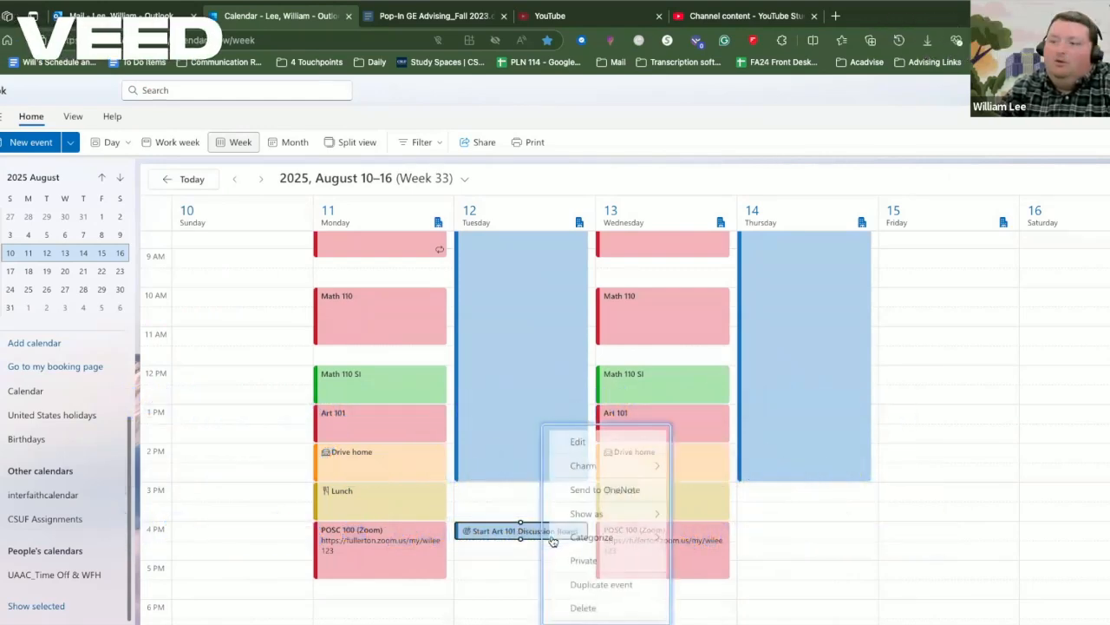
pyautogui.click(588, 585)
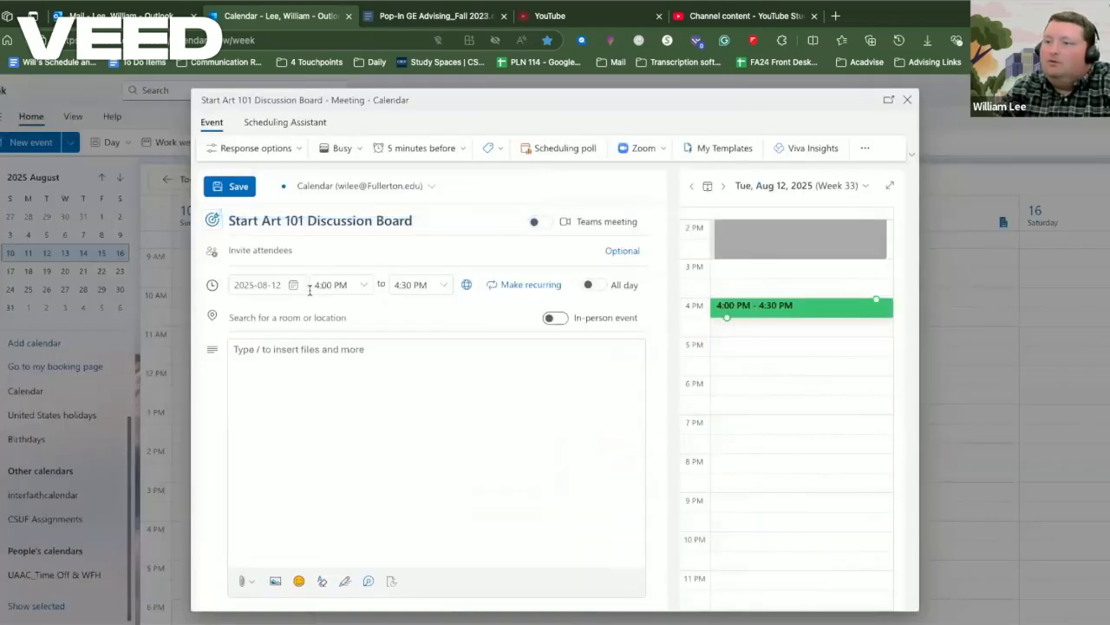
pyautogui.click(294, 285)
pyautogui.click(336, 388)
pyautogui.click(231, 186)
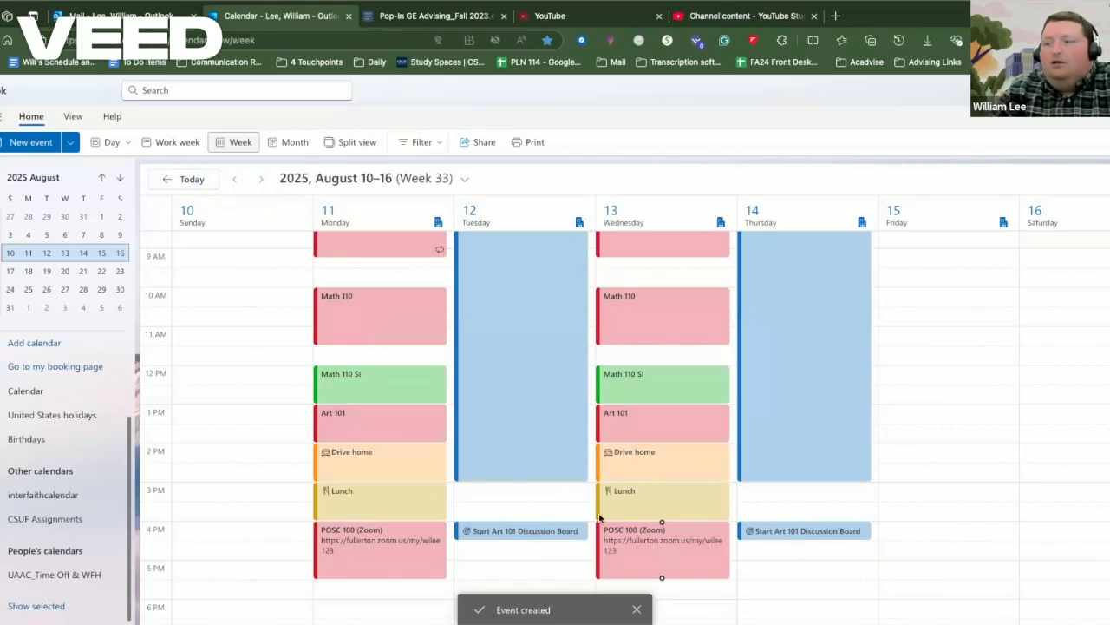
# Step: Assign the Purple category to the Start Art 101 Discussion Board events on Tuesday and Thursday
pyautogui.rightClick(539, 531)
pyautogui.moveTo(585, 535)
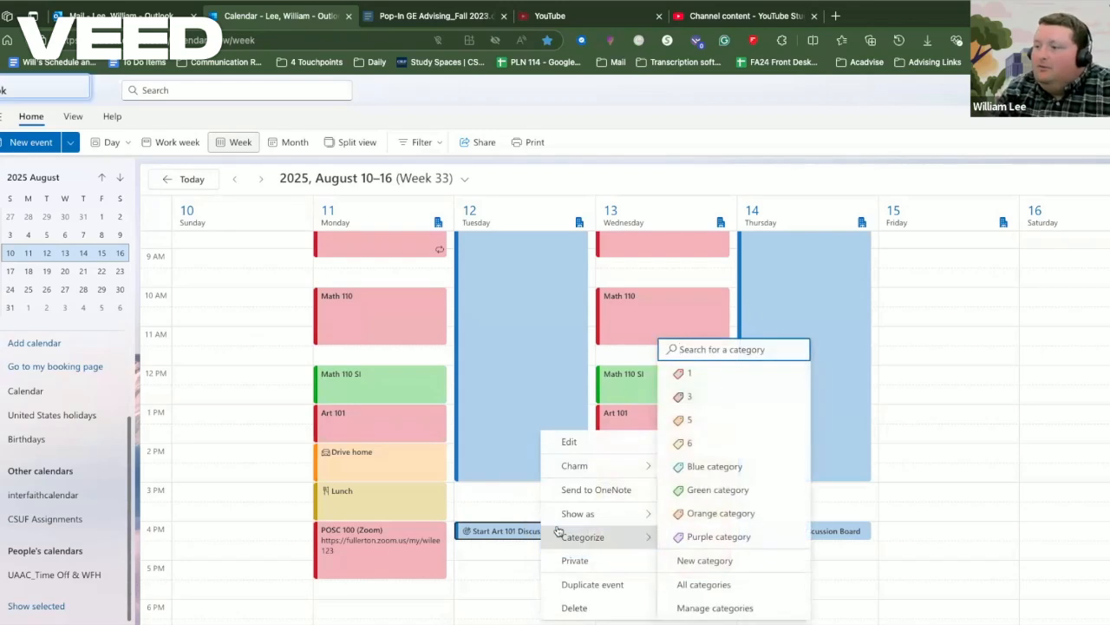
pyautogui.click(682, 537)
pyautogui.rightClick(775, 540)
pyautogui.click(954, 534)
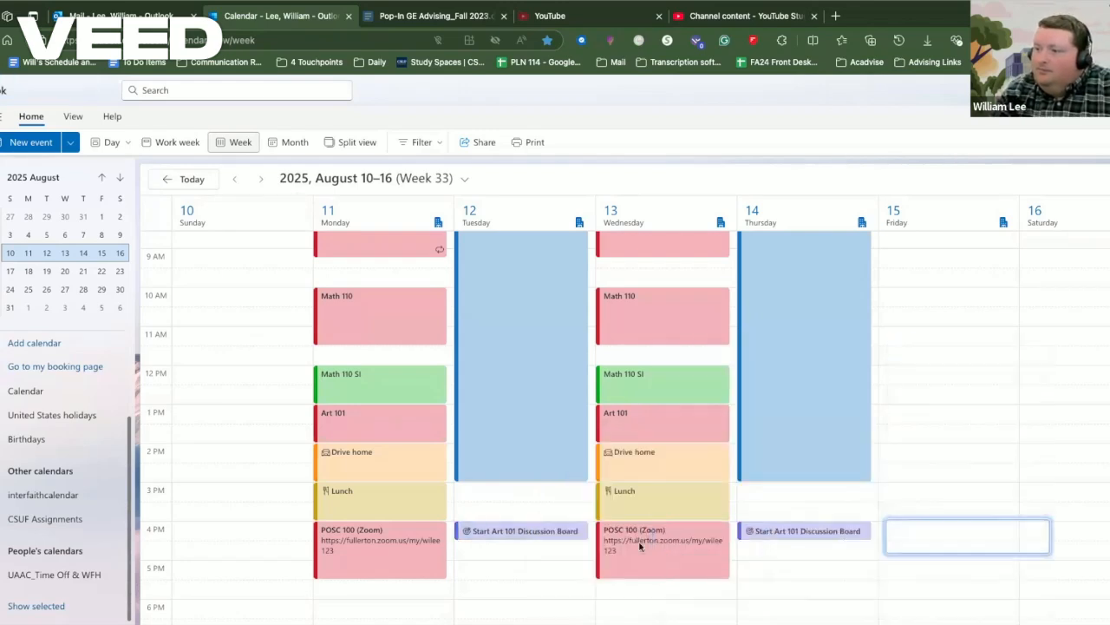
# Step: Create an all-day "Math 110 Quiz #1" event on Monday, August 11, and save it
pyautogui.write('1')
pyautogui.write('10 Quiz #1')
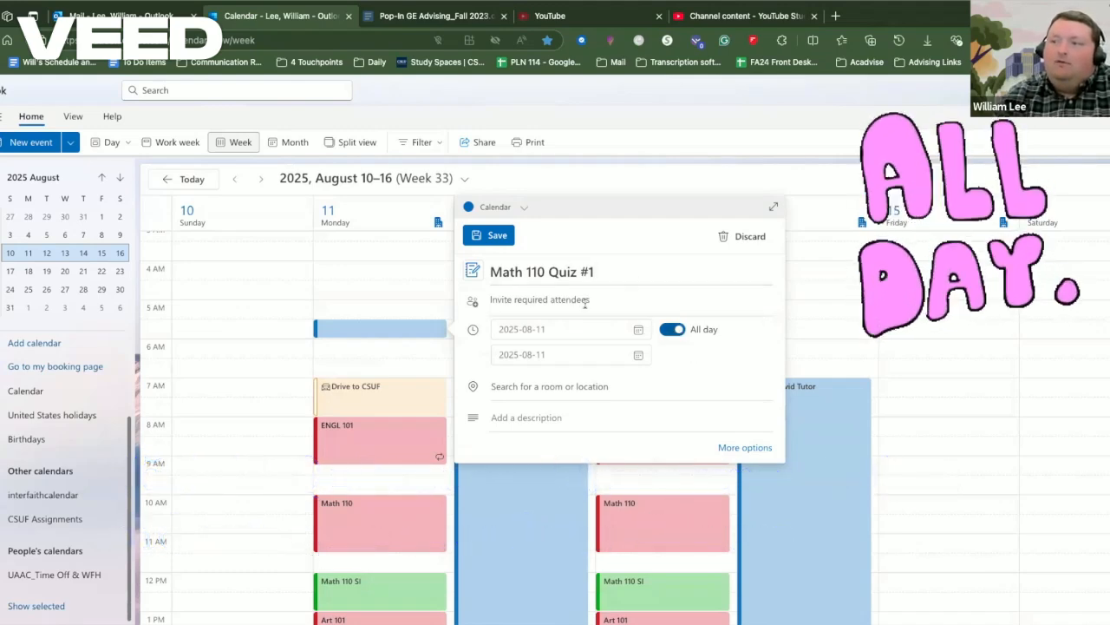
pyautogui.click(475, 236)
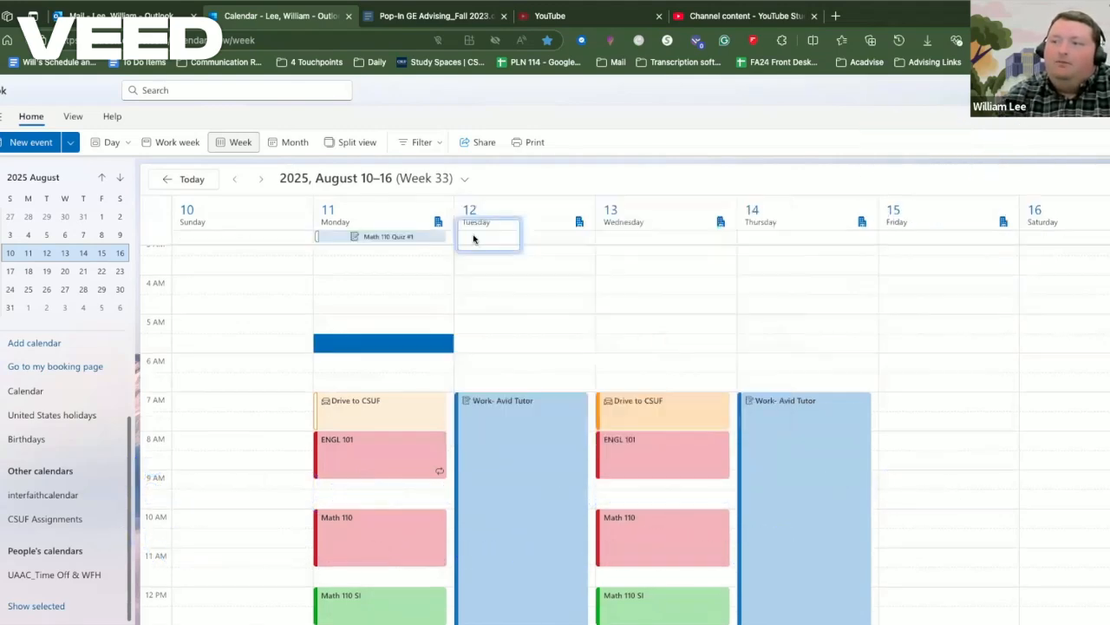
pyautogui.click(398, 239)
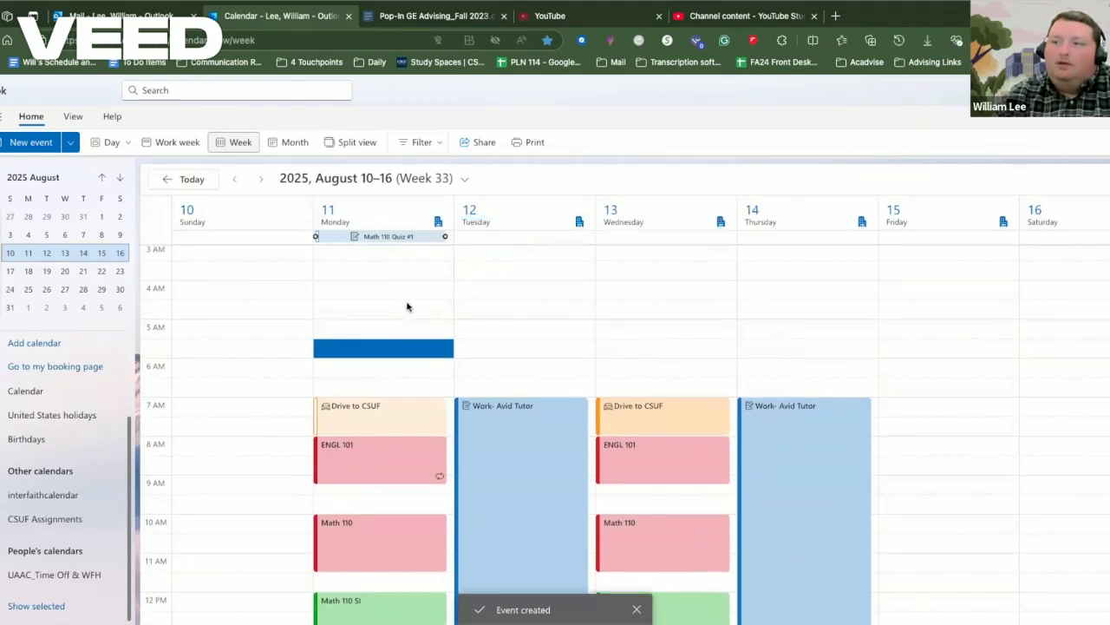
pyautogui.scroll(1, 408, 297)
pyautogui.scroll(-2, 409, 294)
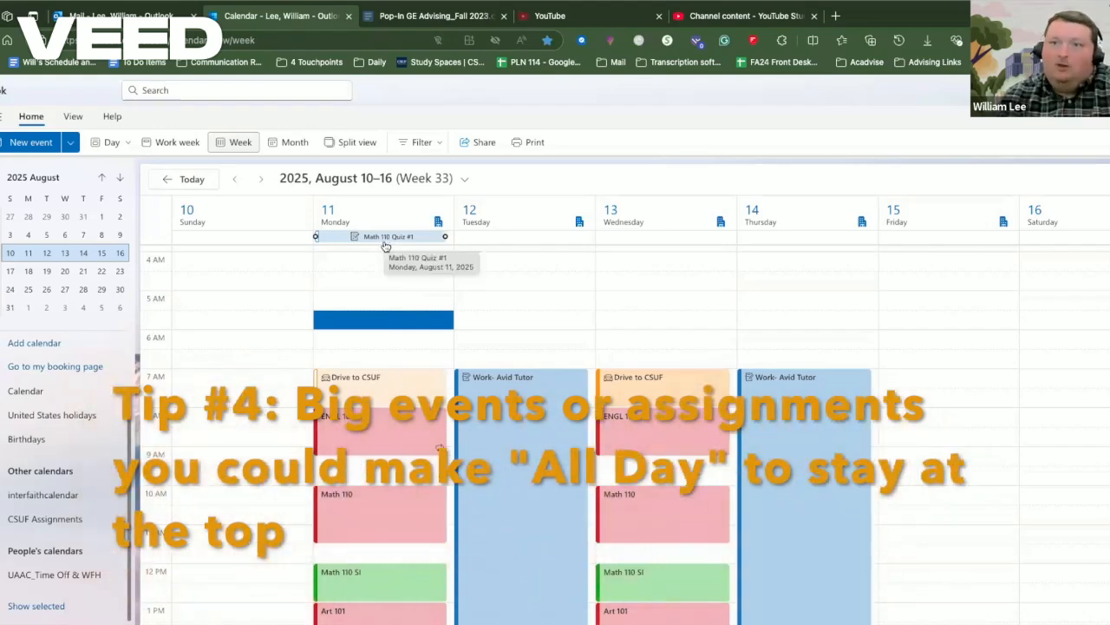
pyautogui.scroll(-1, 630, 367)
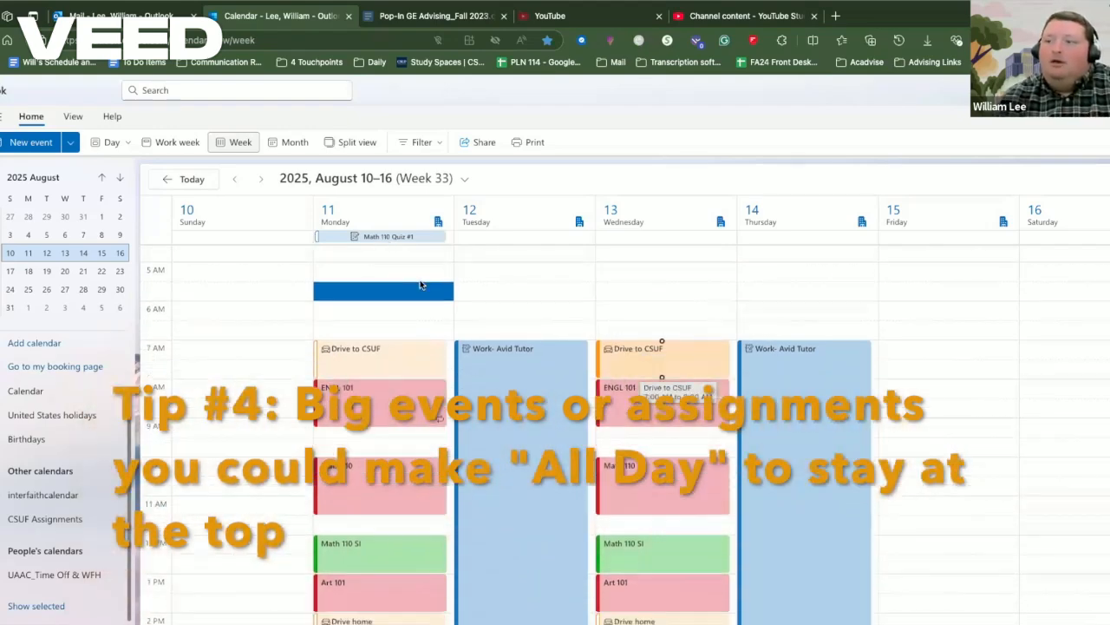
pyautogui.click(392, 238)
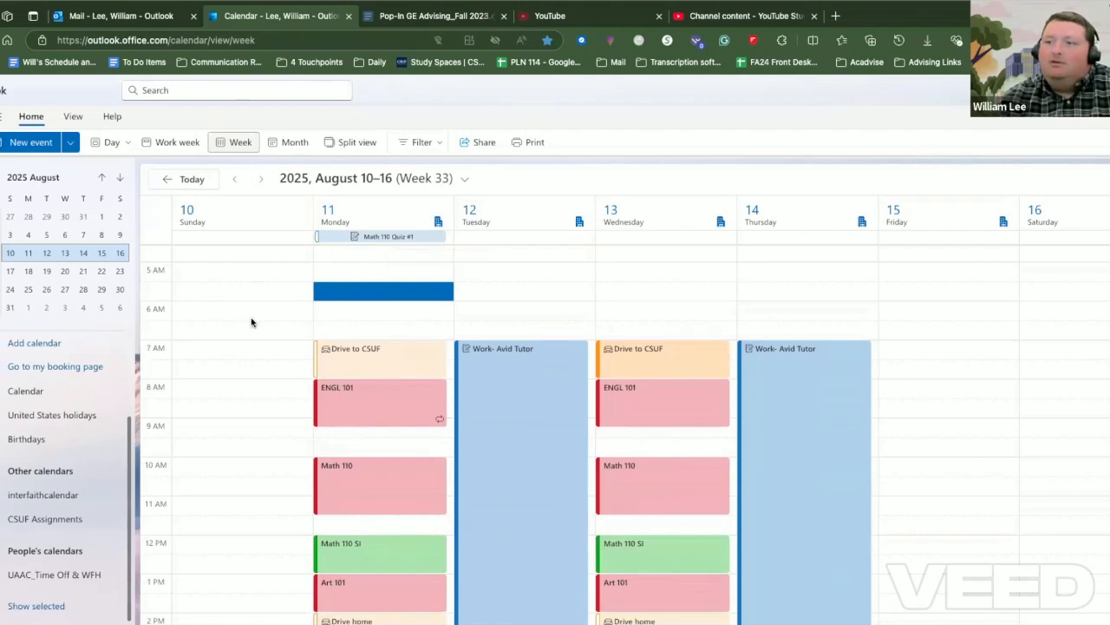
# Step: Start a new event on Sunday, August 10, from 9:00 AM to 11:00 AM
pyautogui.scroll(-2, 252, 321)
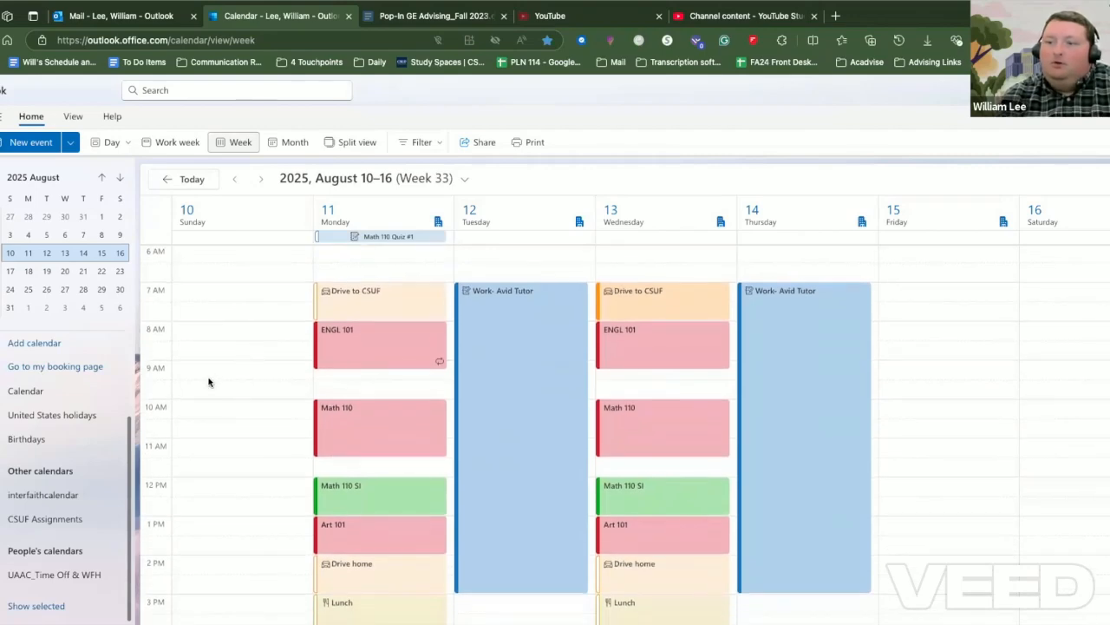
pyautogui.click(208, 374)
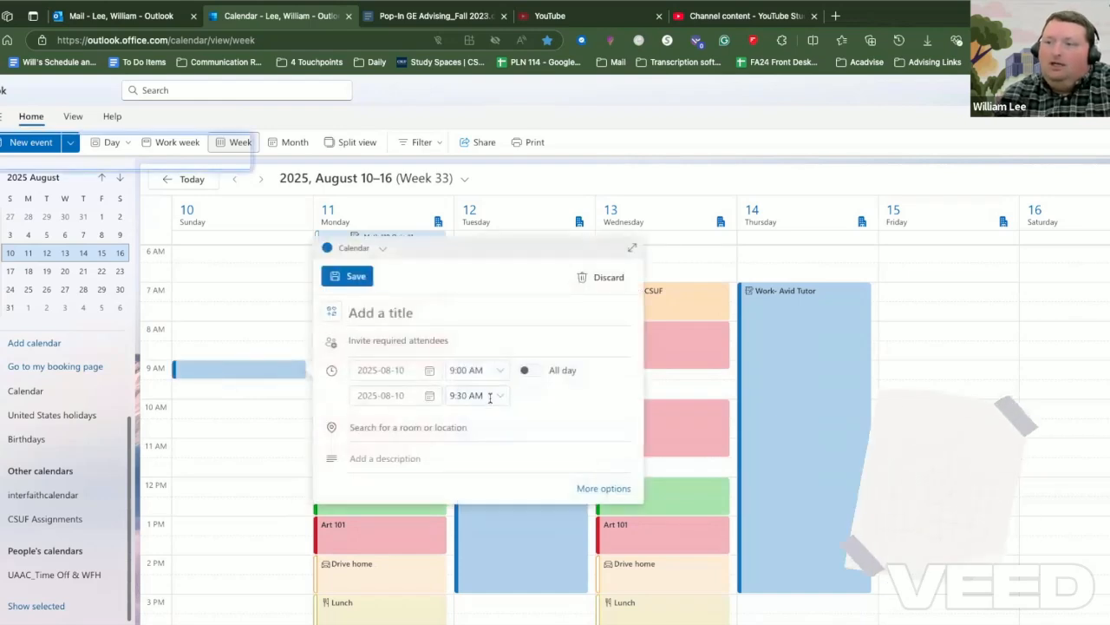
pyautogui.click(504, 396)
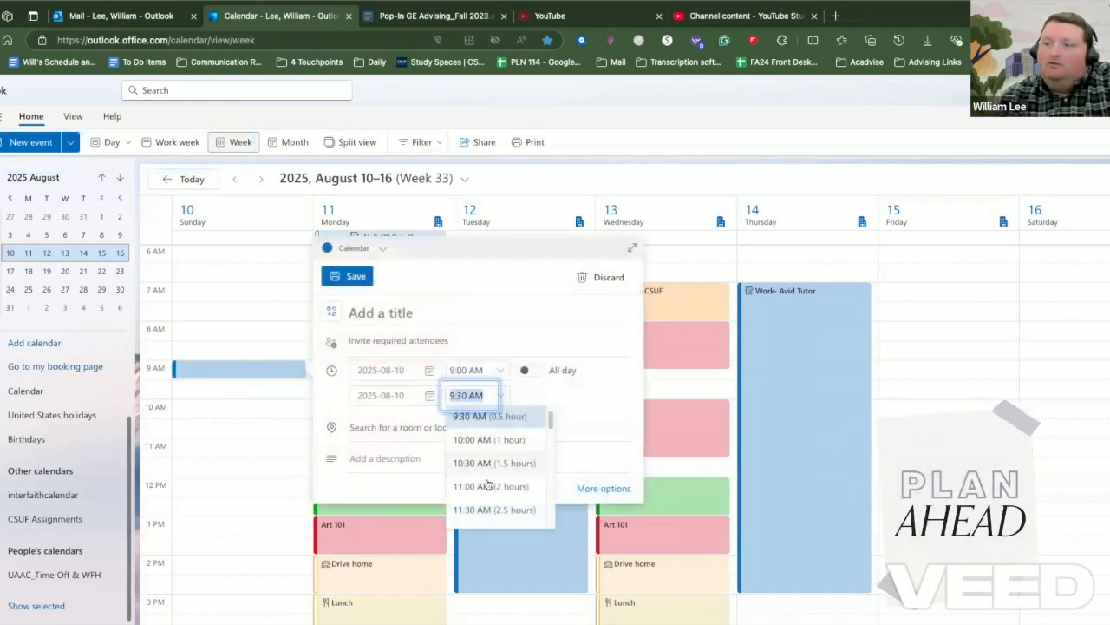
pyautogui.click(490, 485)
# Step: Title the new Sunday event "Study for Quiz #1 Math 110" and save it
pyautogui.click(432, 315)
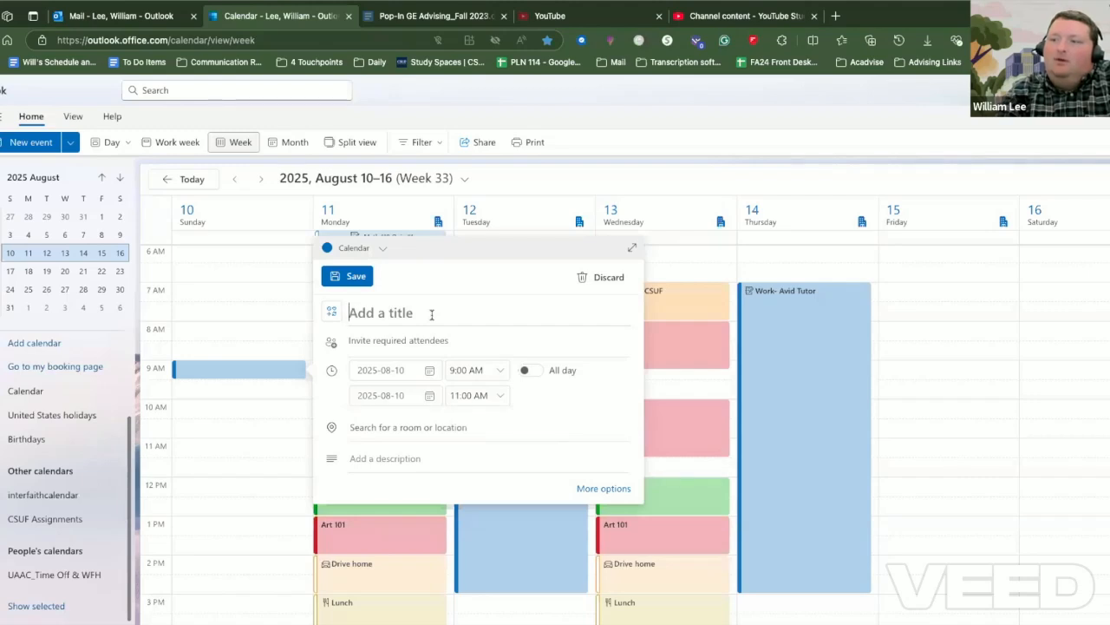
pyautogui.write('STud')
pyautogui.press('BackSpace')
pyautogui.press('BackSpace')
pyautogui.press('BackSpace')
pyautogui.write('t')
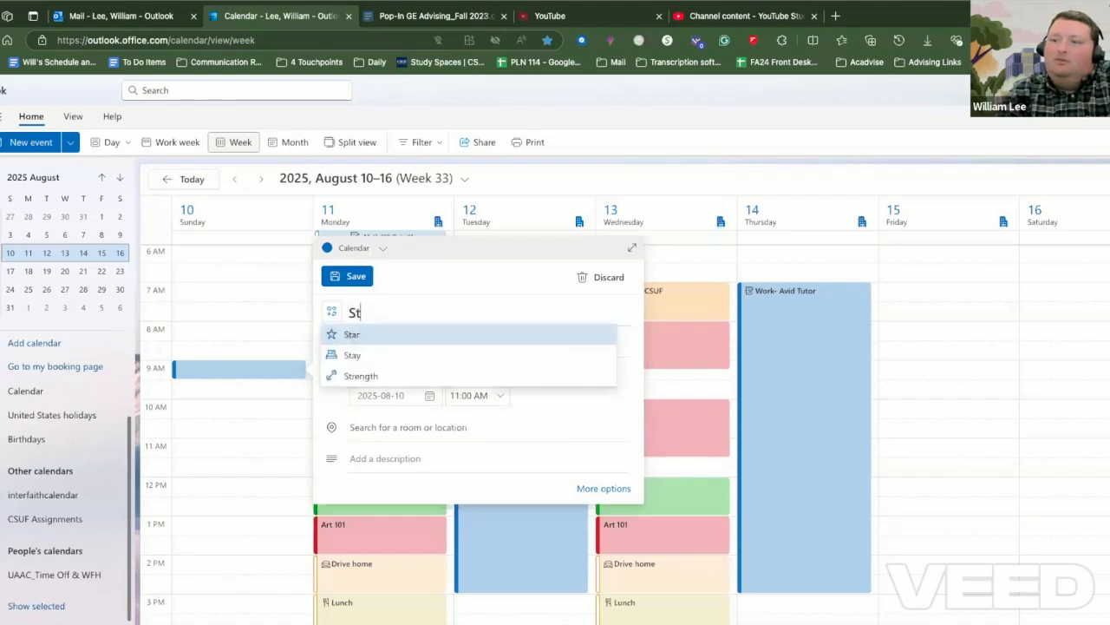
pyautogui.write('udy for Quiz #1')
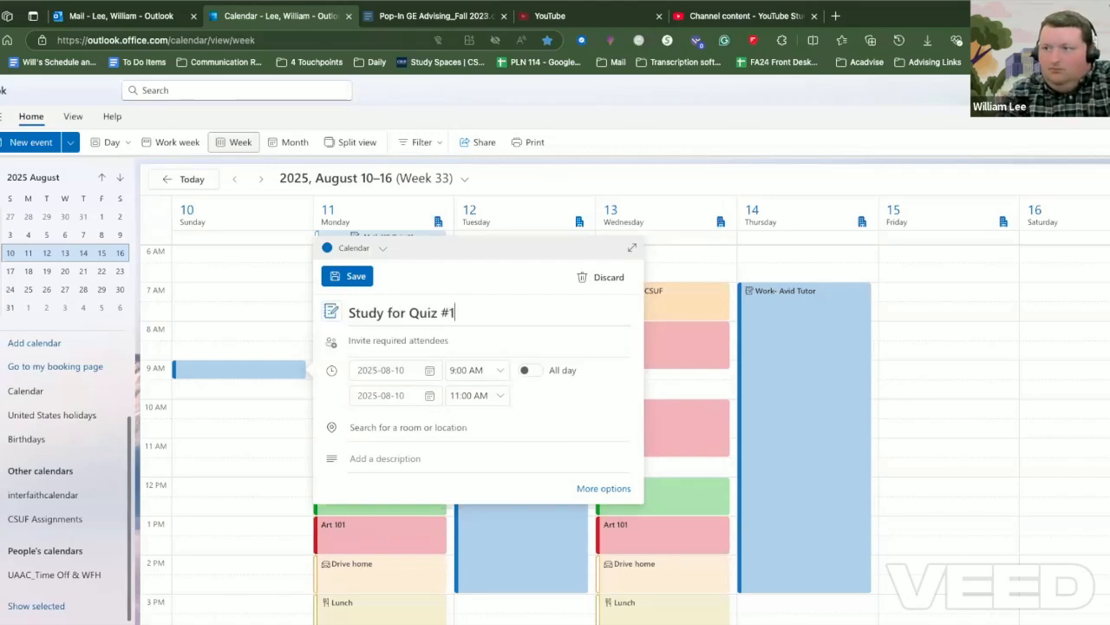
pyautogui.write(' Math 110')
pyautogui.click(347, 276)
# Step: Assign the Purple category to Sunday's Study for Quiz #1 Math 110 event
pyautogui.rightClick(226, 386)
pyautogui.moveTo(269, 490)
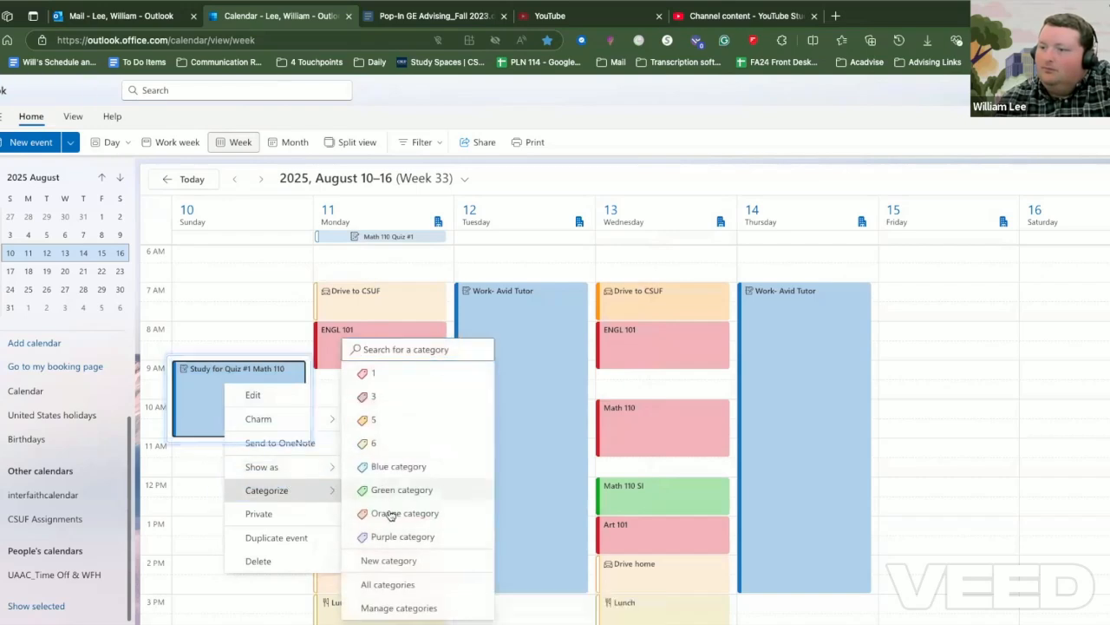
pyautogui.click(399, 536)
pyautogui.scroll(-2, 425, 425)
pyautogui.scroll(2, 429, 416)
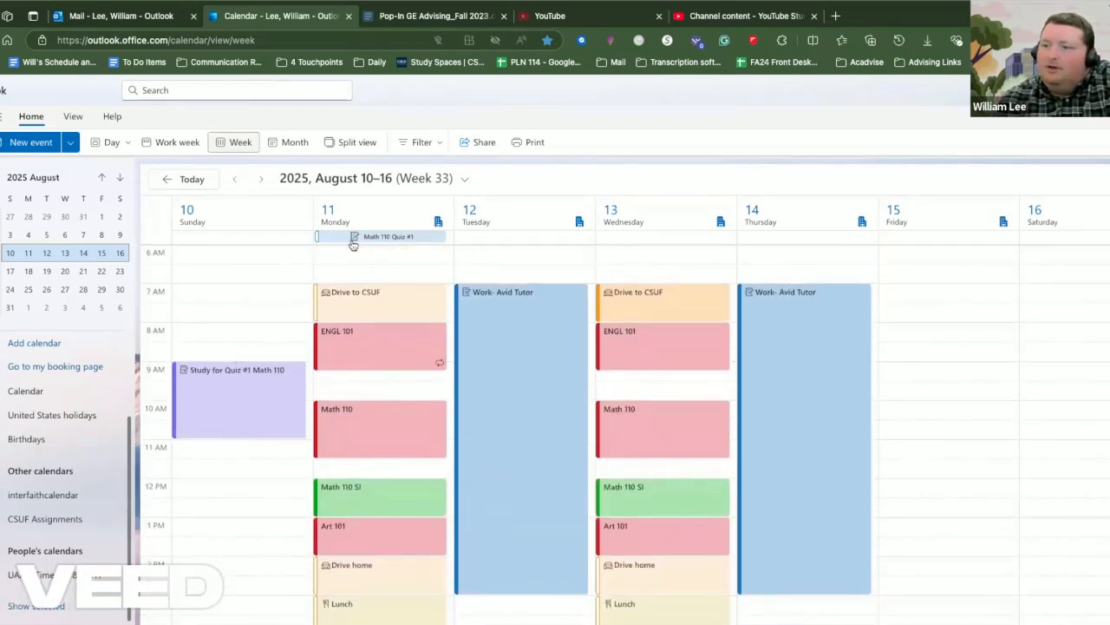
pyautogui.scroll(-3, 599, 477)
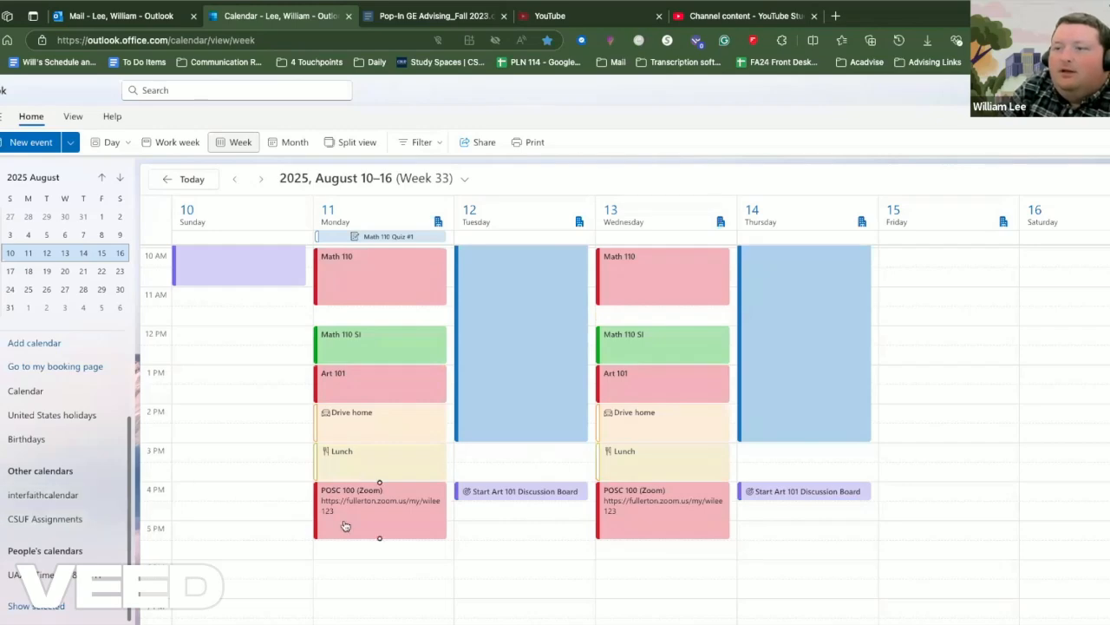
pyautogui.scroll(3, 484, 379)
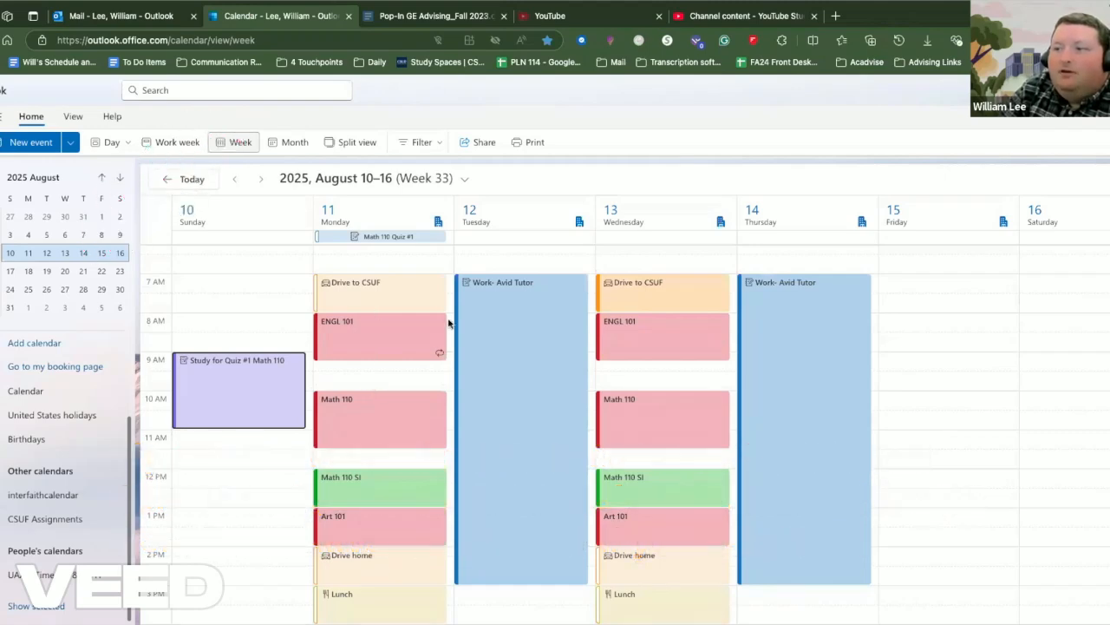
# Step: Create an "Essay #1 Due" event on Monday, August 11, from 8:00 AM to 8:30 AM, alongside ENGL 101
pyautogui.click(450, 324)
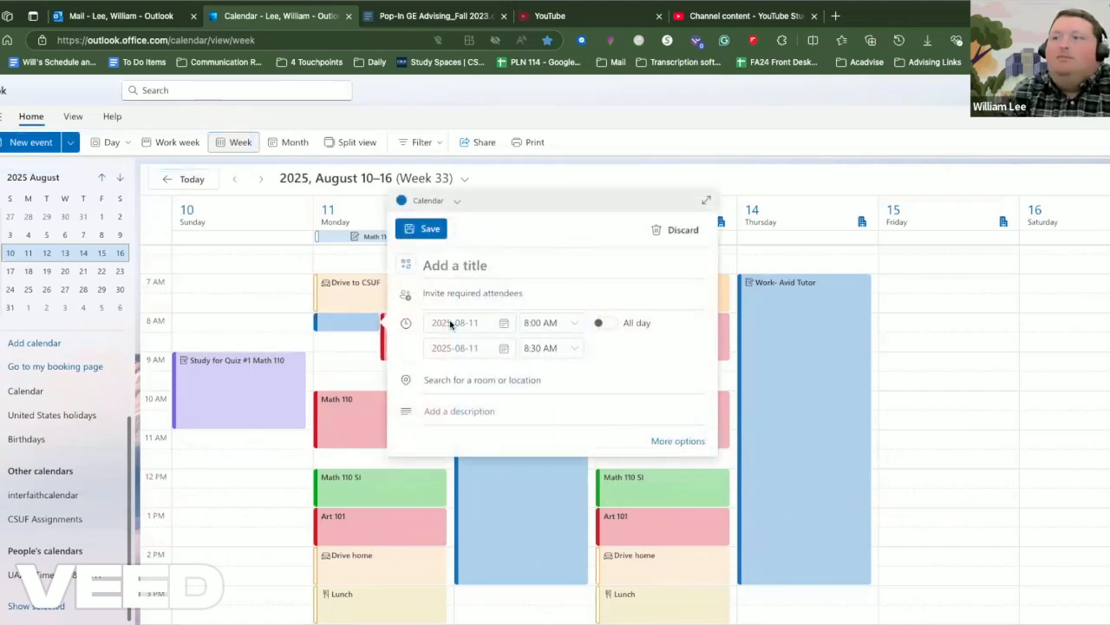
pyautogui.write('EN')
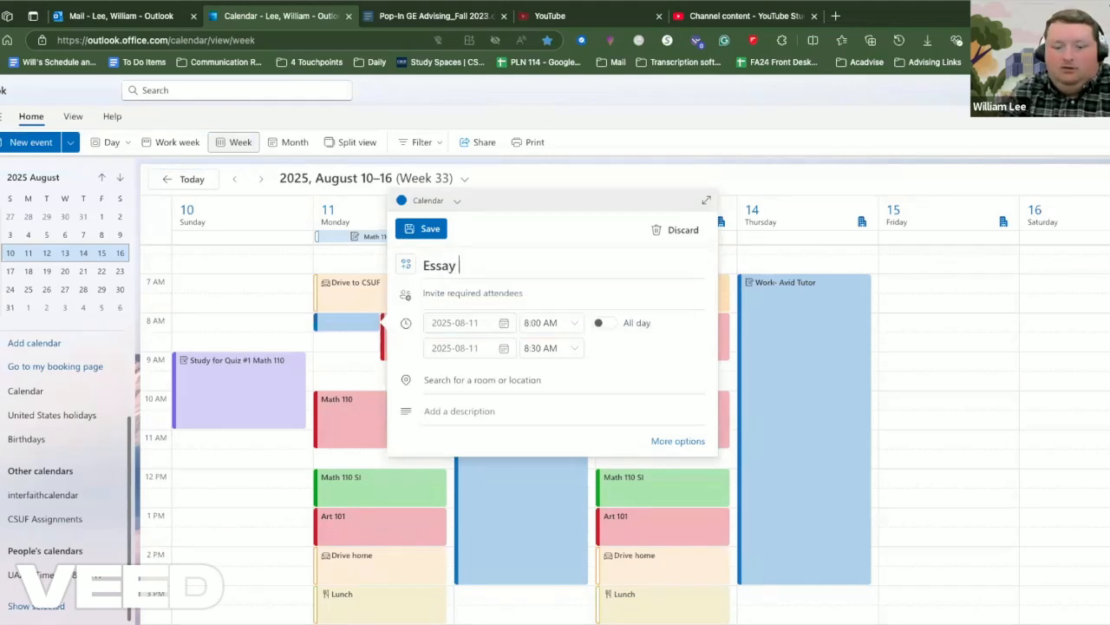
pyautogui.press('Return')
# Step: Assign the Purple category to Monday's Essay #1 Due event
pyautogui.rightClick(417, 328)
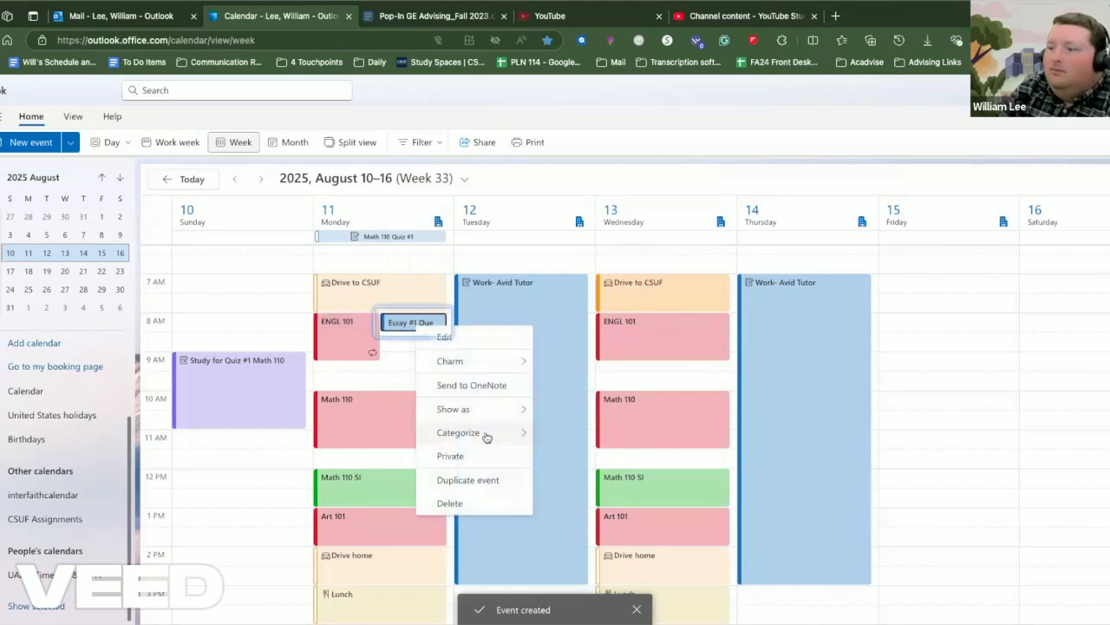
pyautogui.moveTo(465, 431)
pyautogui.click(607, 535)
pyautogui.click(411, 328)
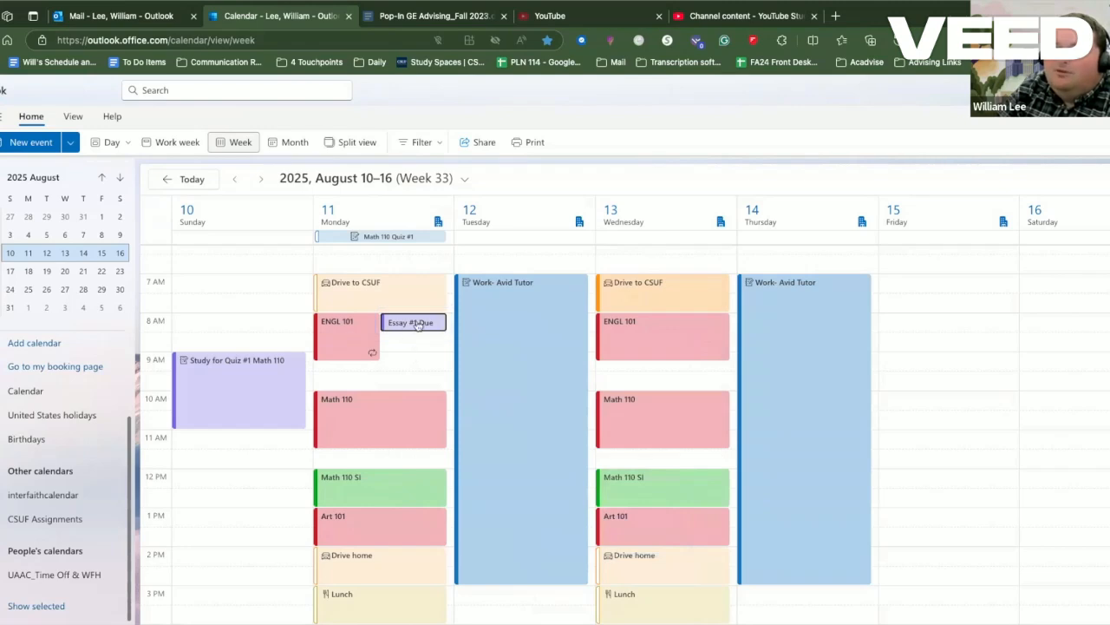
pyautogui.scroll(-1, 610, 500)
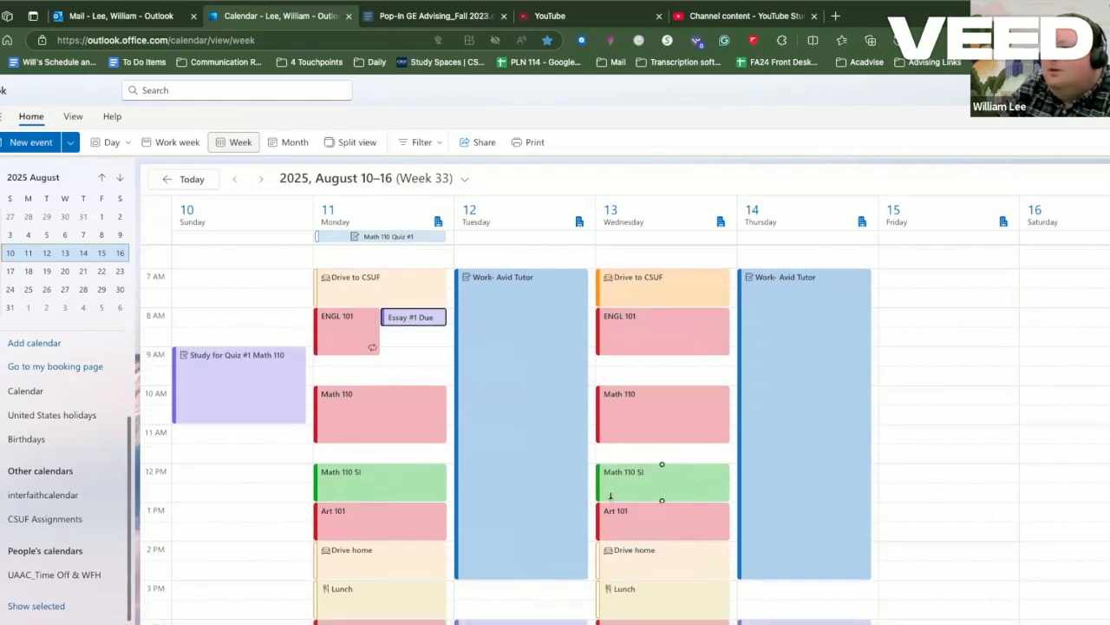
pyautogui.scroll(1, 645, 444)
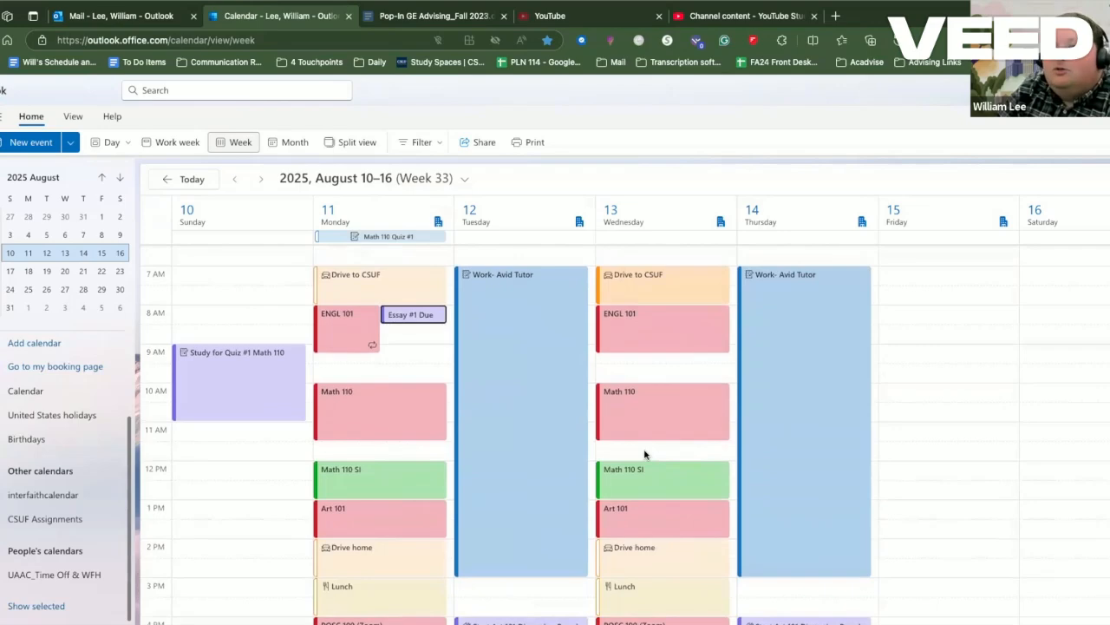